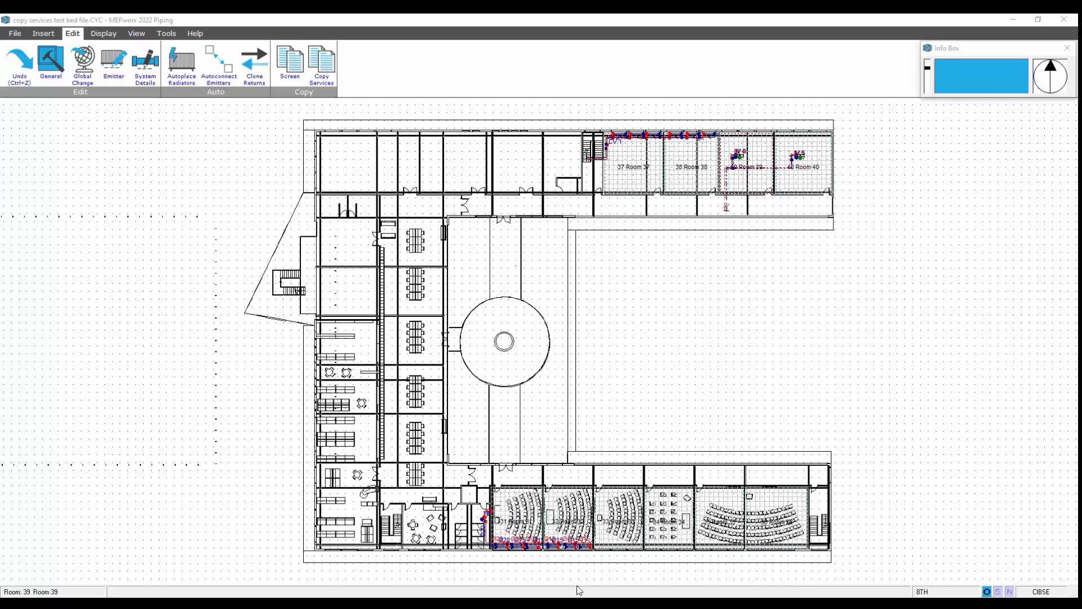
Set up Copy Services with the 8TH floor as the source and the 9TH to 5TH floors as the targets.
middle_drag(702, 308, 482, 492)
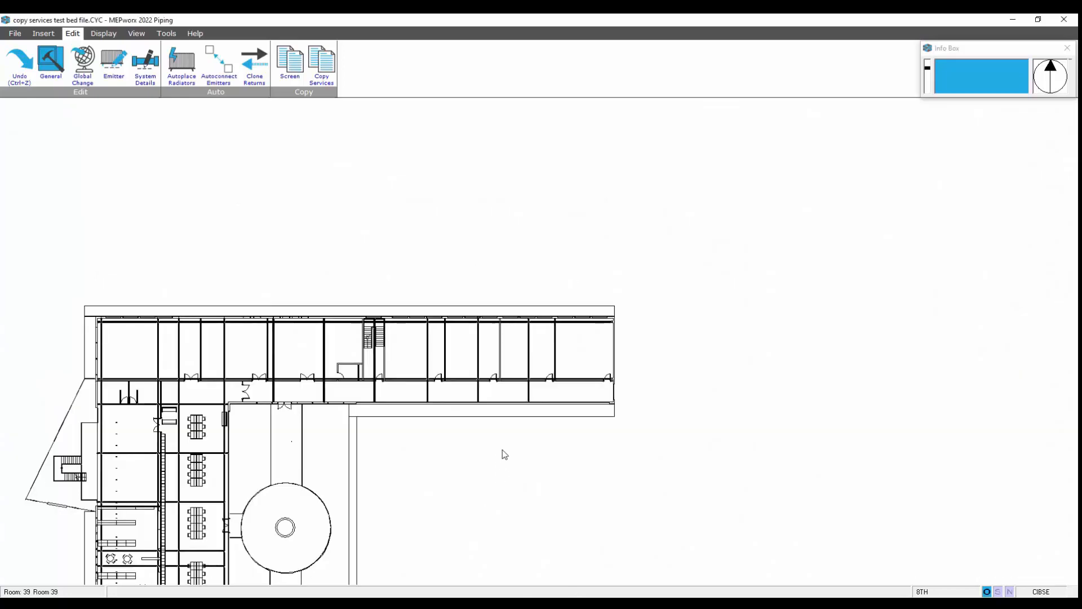
scroll(516, 395, up, 5)
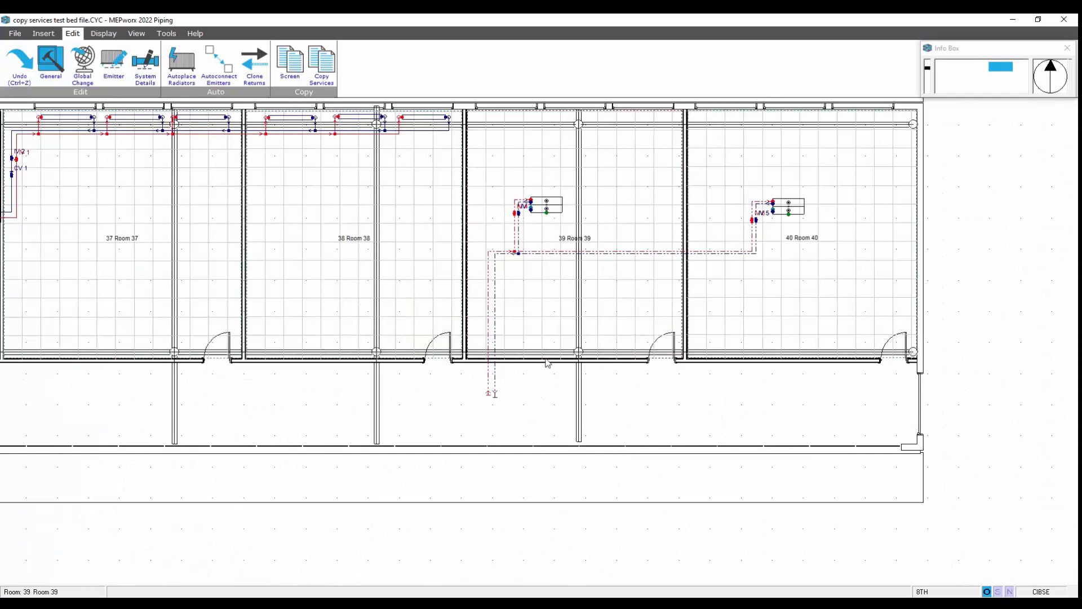
scroll(580, 356, up, 2)
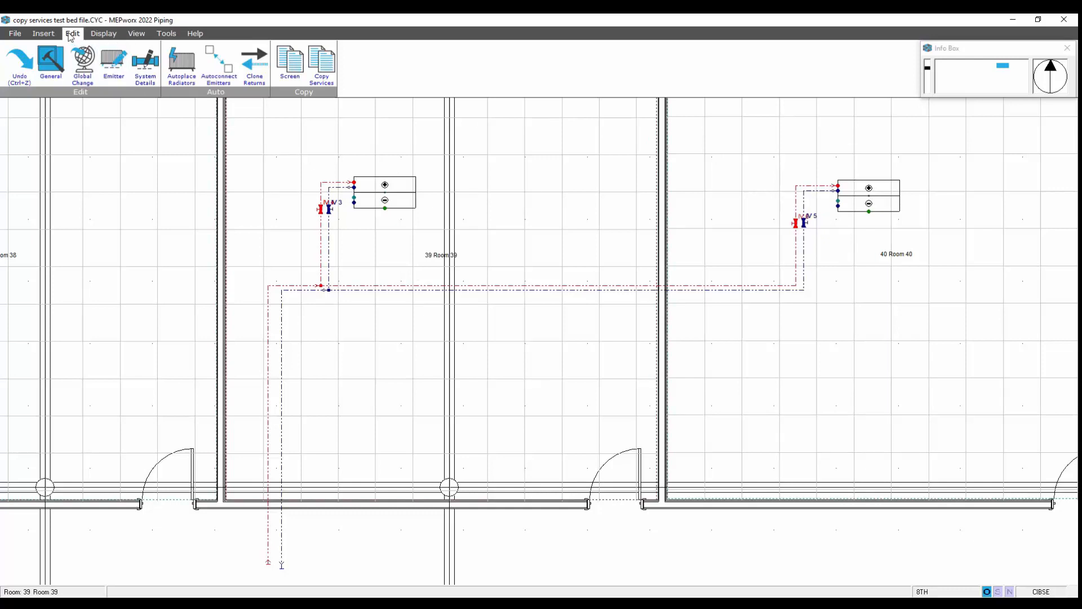
click(330, 71)
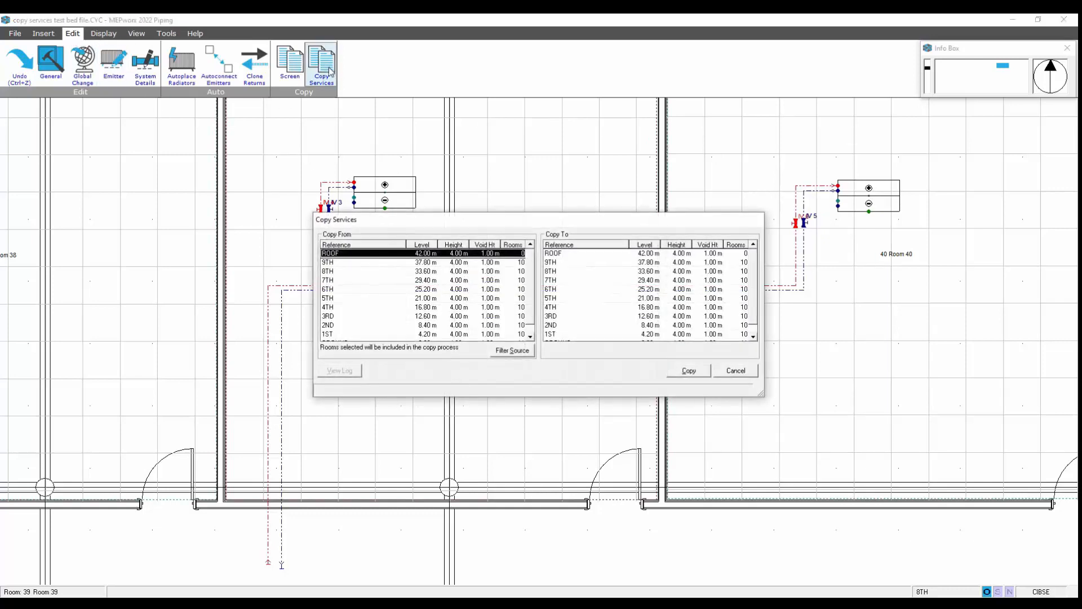
click(444, 271)
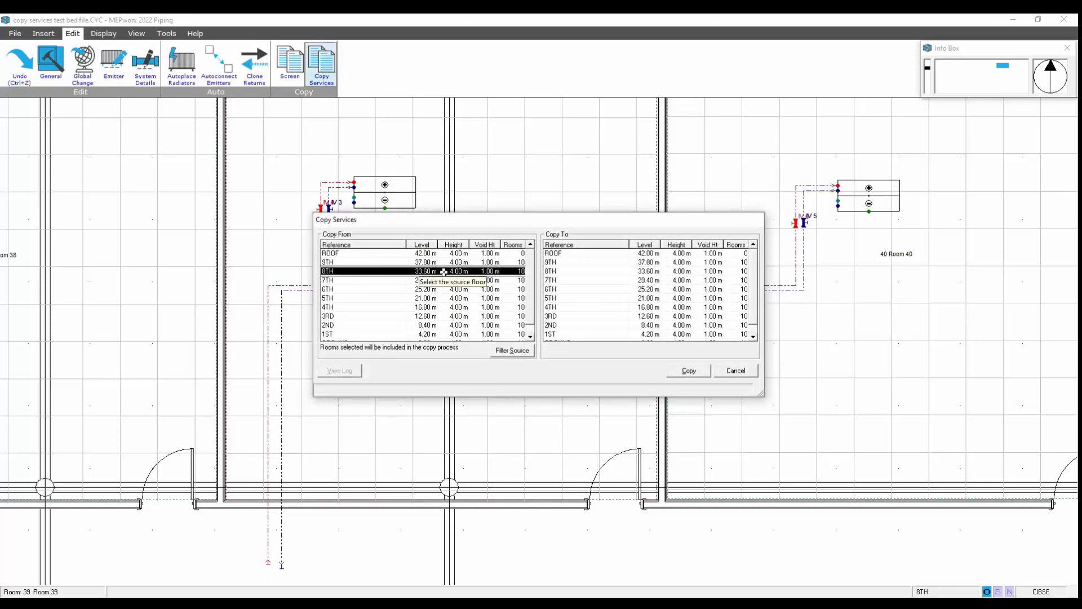
shift+click(566, 283)
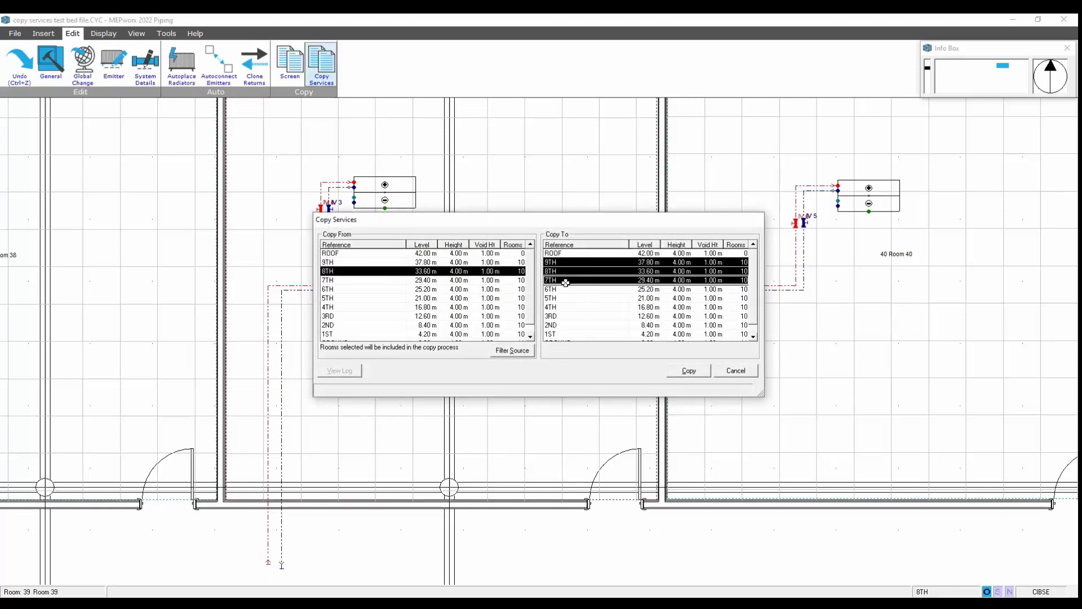
shift+click(564, 294)
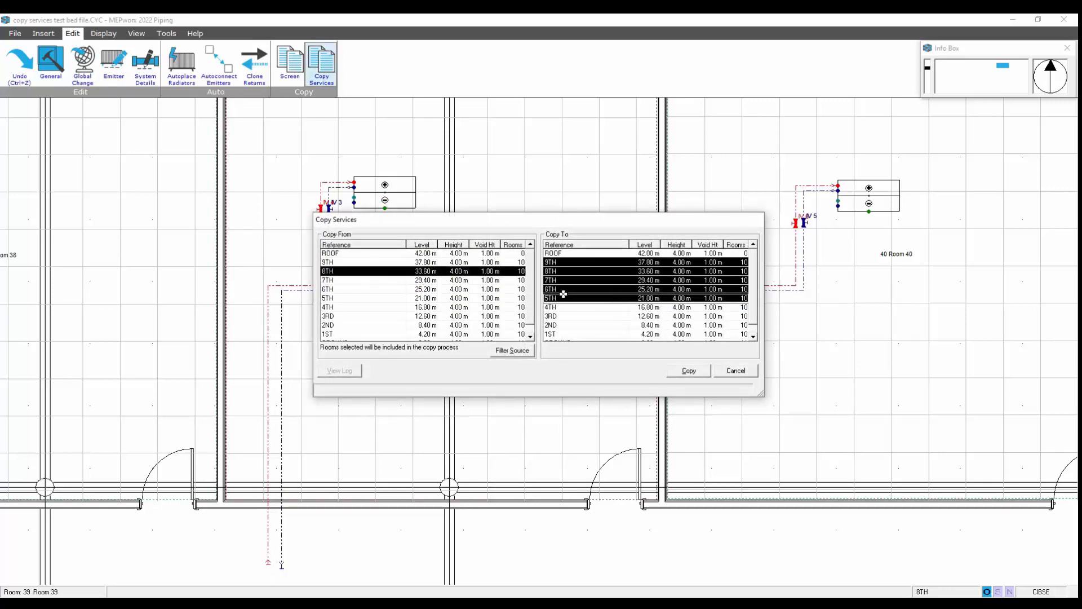
Filter the source rooms so that only Room 39 and Room 40 are included in the copy.
click(513, 350)
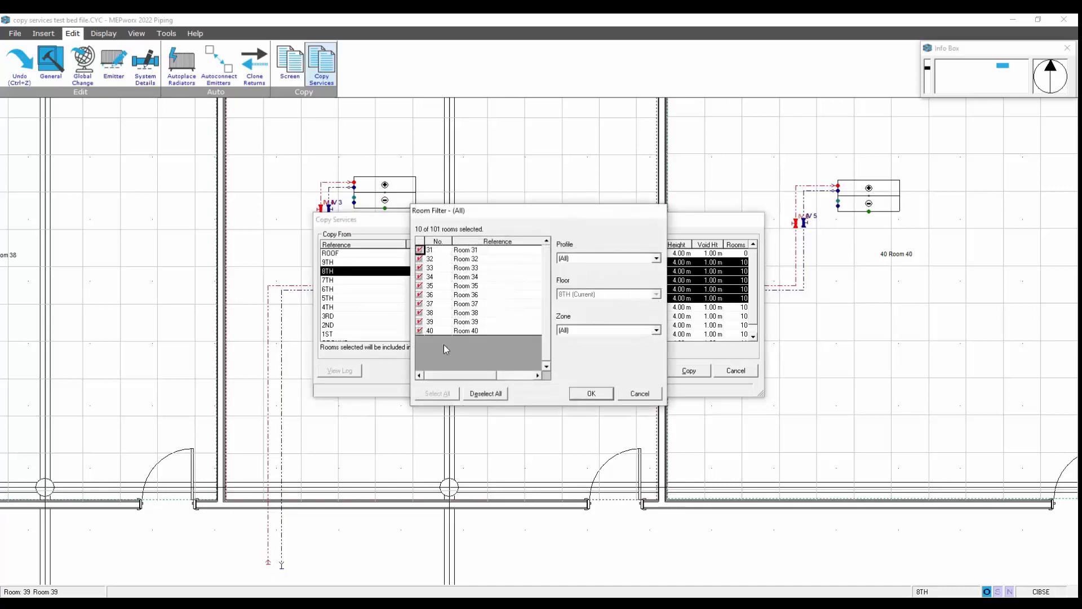
click(493, 394)
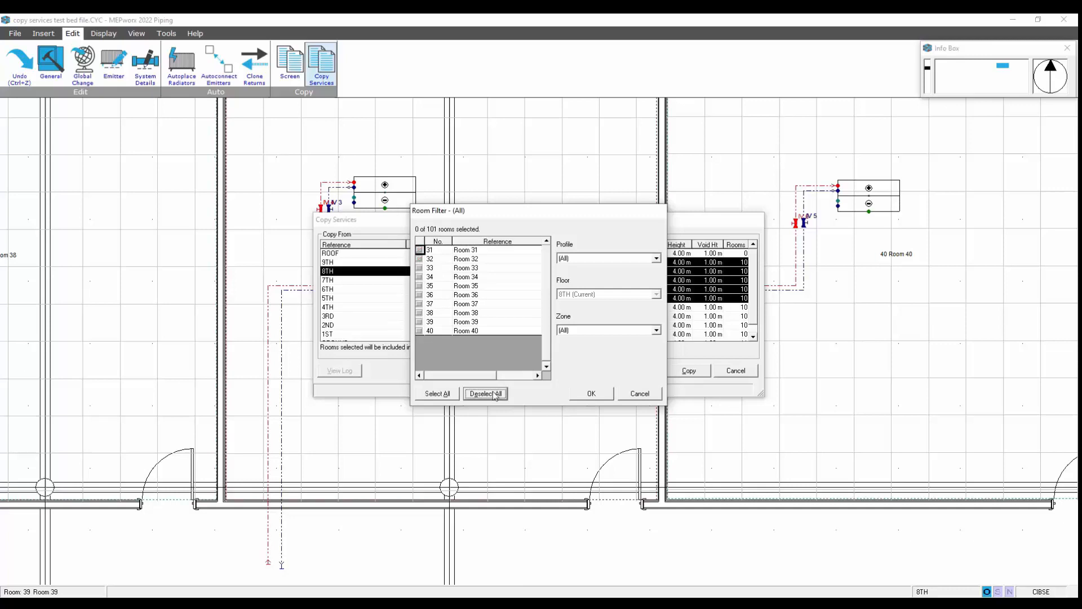
click(419, 322)
click(419, 331)
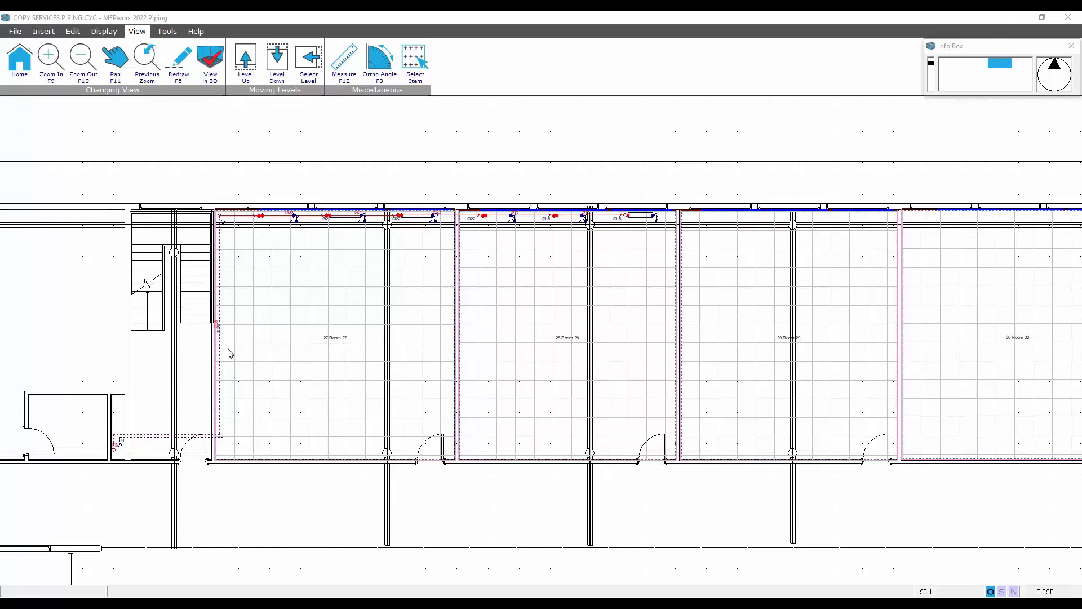
Review the heating and cooling loads of the 9TH floor rooms, checking Room 27 and Room 28.
middle_drag(354, 341, 407, 346)
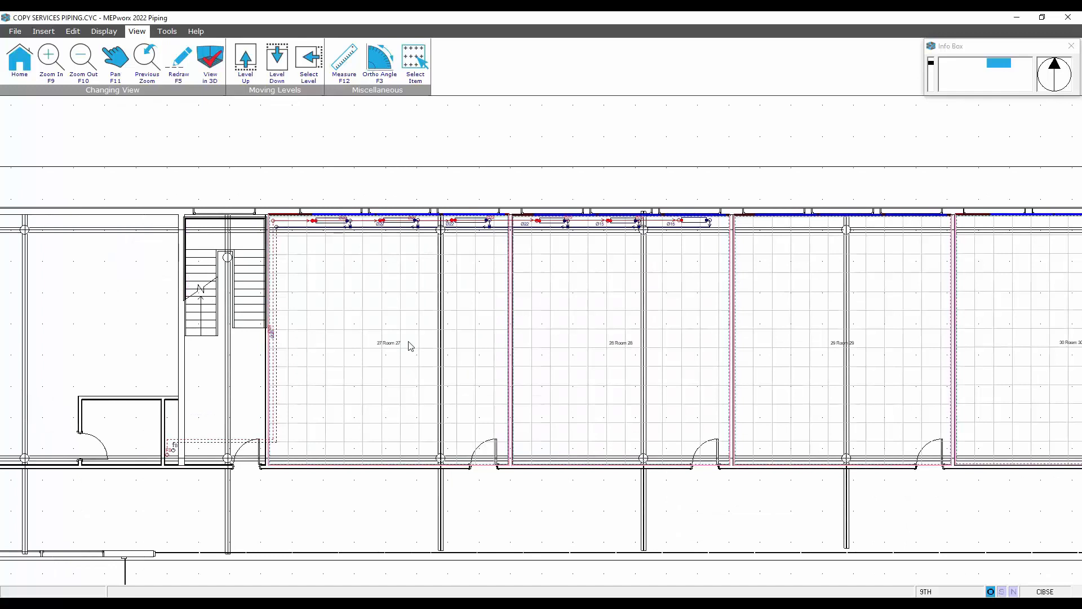
click(72, 32)
click(103, 31)
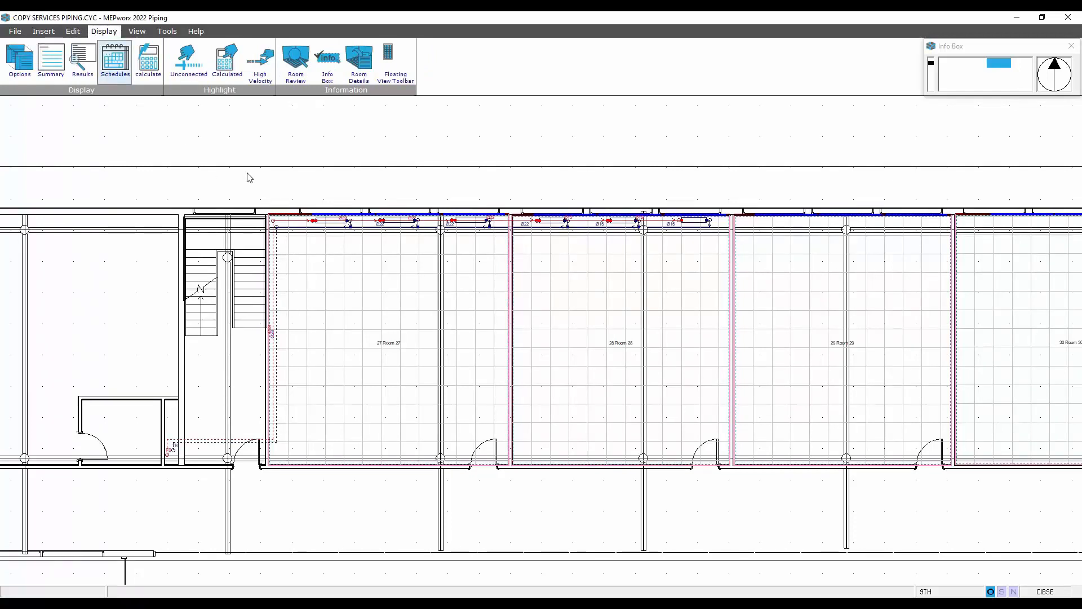
click(295, 59)
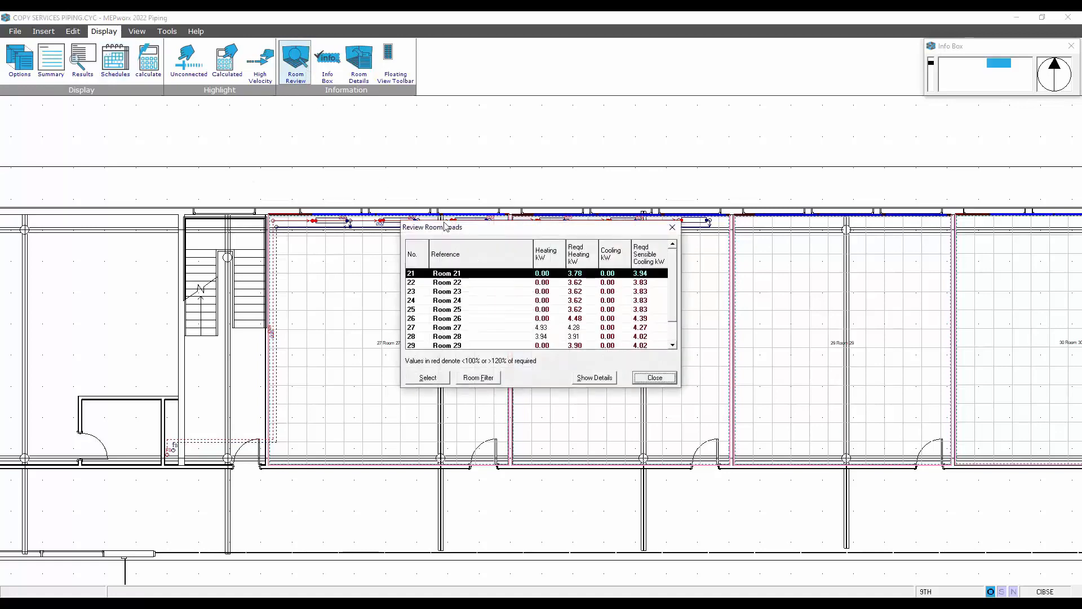
drag(476, 227, 699, 203)
click(691, 304)
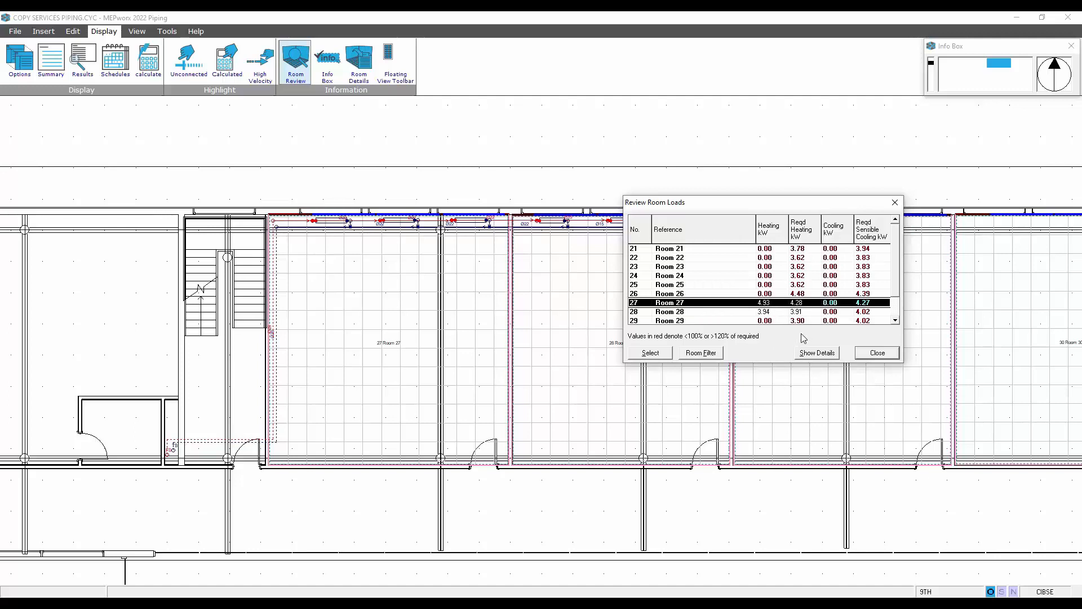
click(803, 312)
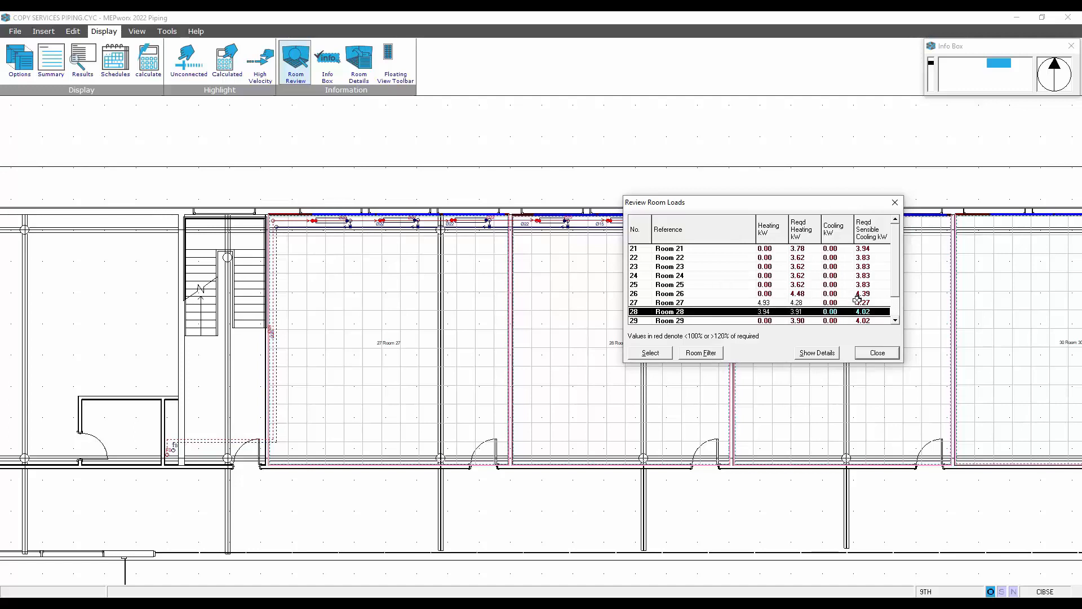
drag(898, 274, 898, 246)
click(869, 355)
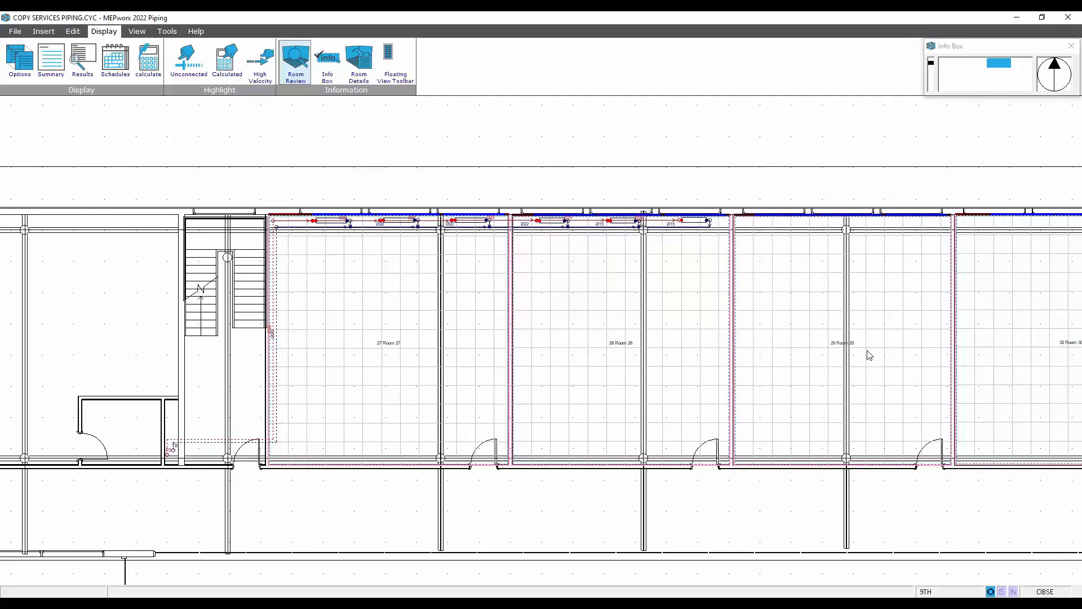
Set up Copy Services with the 9TH floor as the source.
click(74, 32)
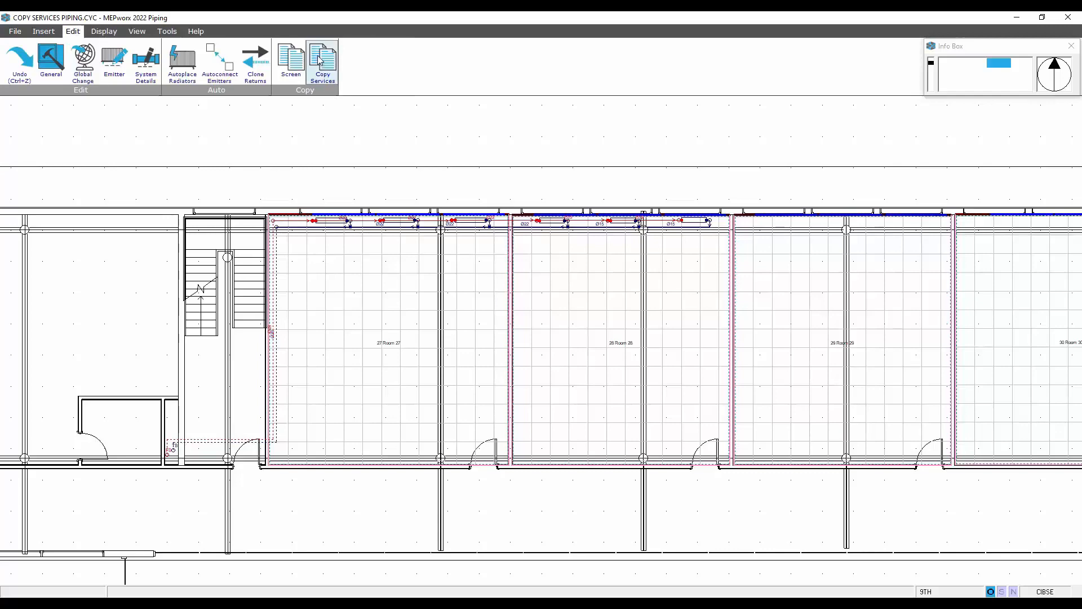
click(320, 60)
drag(496, 218, 485, 178)
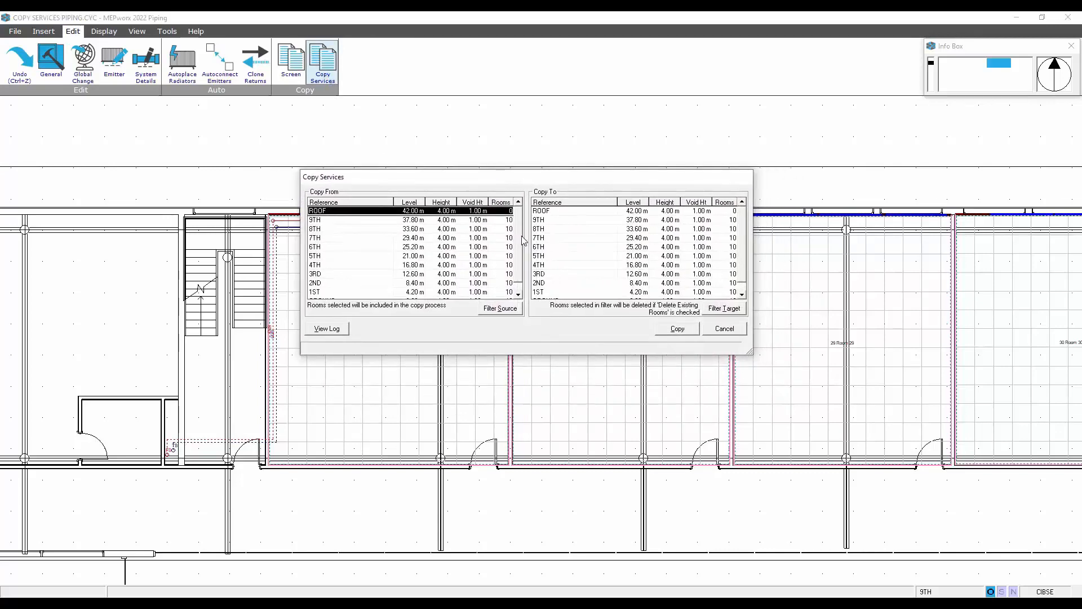
scroll(516, 286, down, 1)
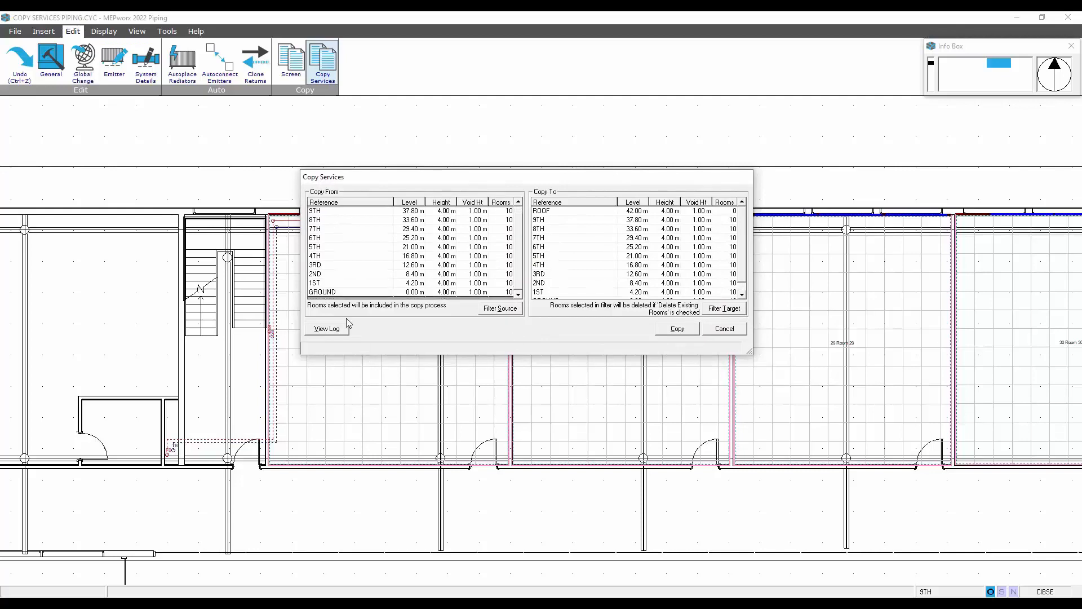
click(386, 213)
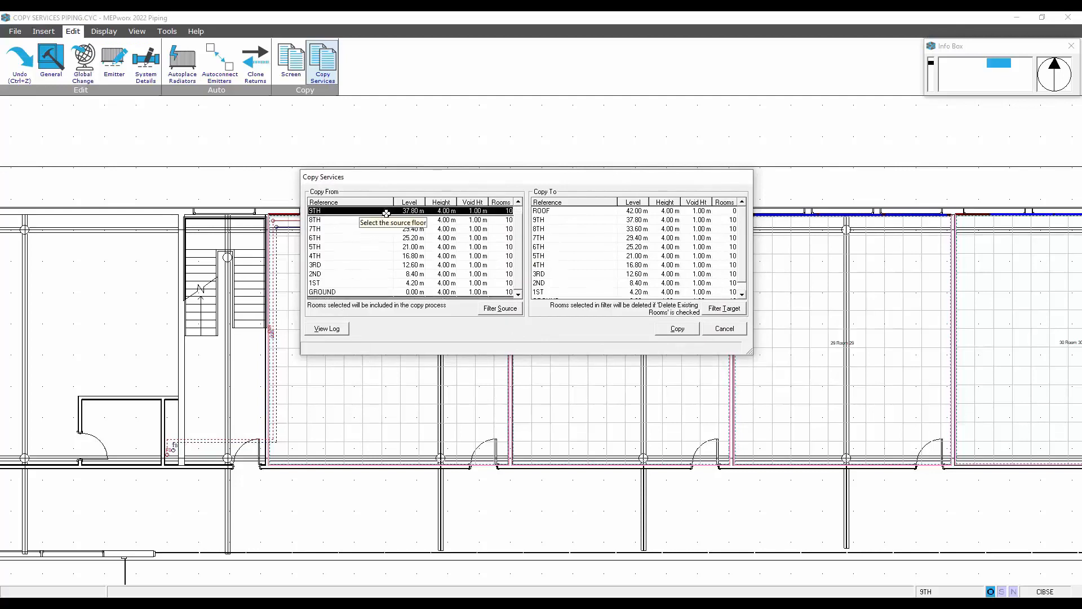
click(553, 221)
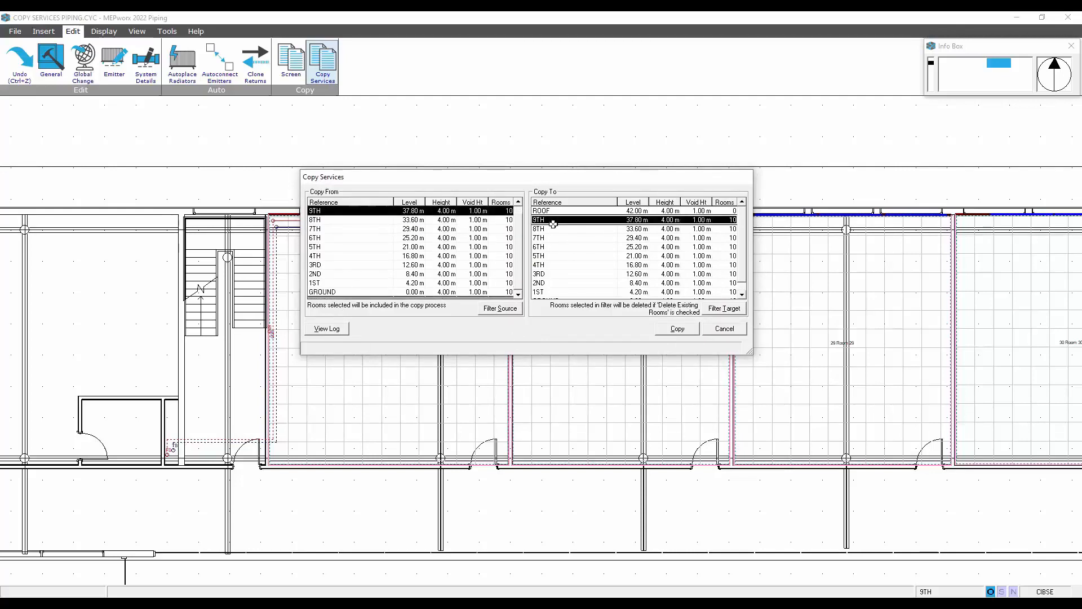
drag(553, 223, 552, 292)
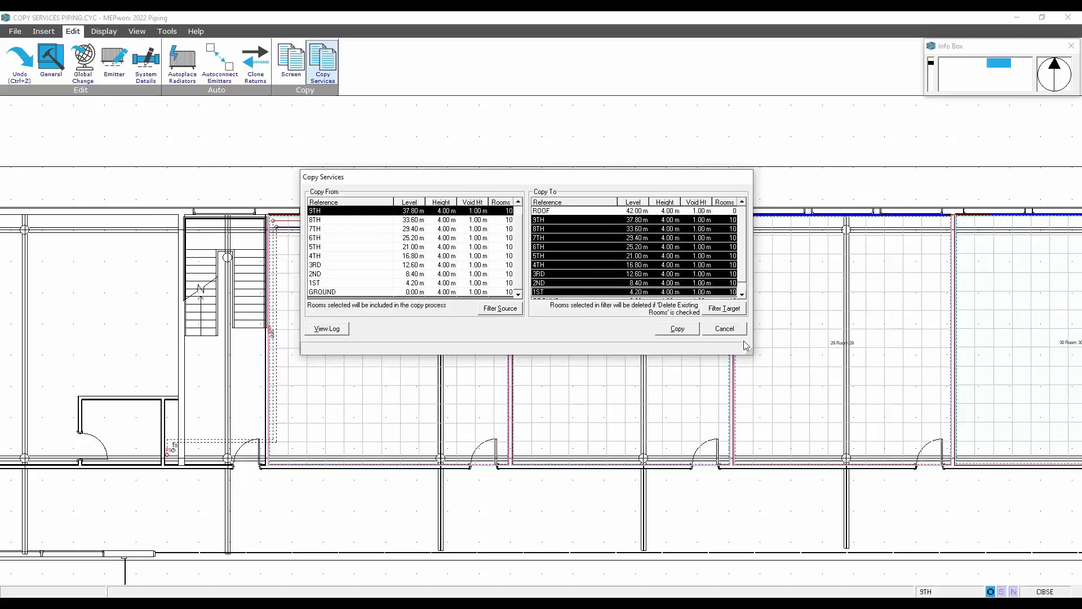
click(742, 294)
click(577, 293)
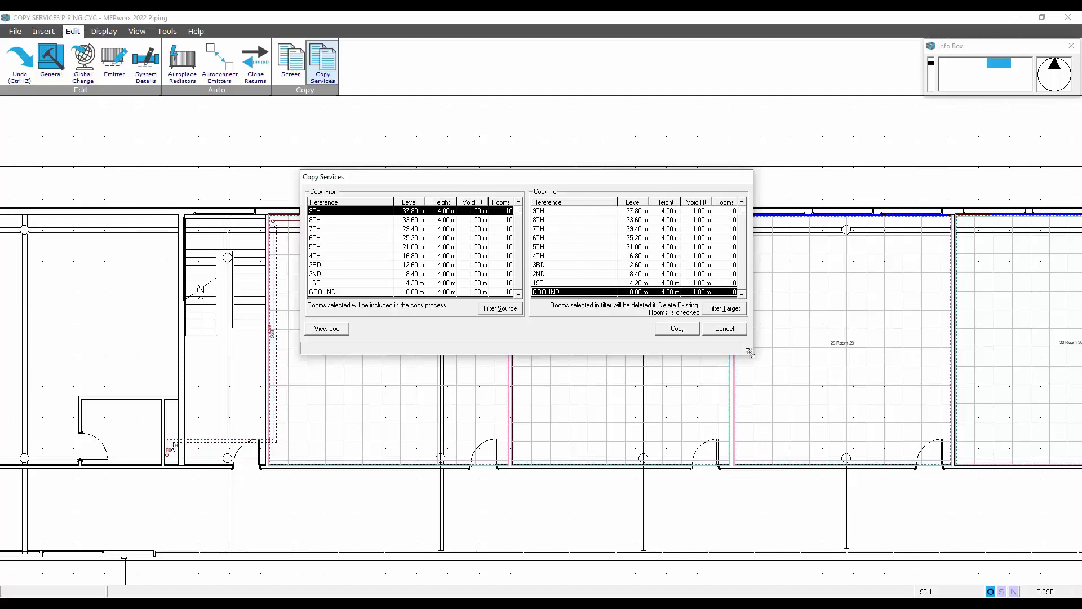
Copy the 9TH floor's services to all target floors from 9TH down to GROUND.
drag(749, 351, 753, 371)
click(572, 222)
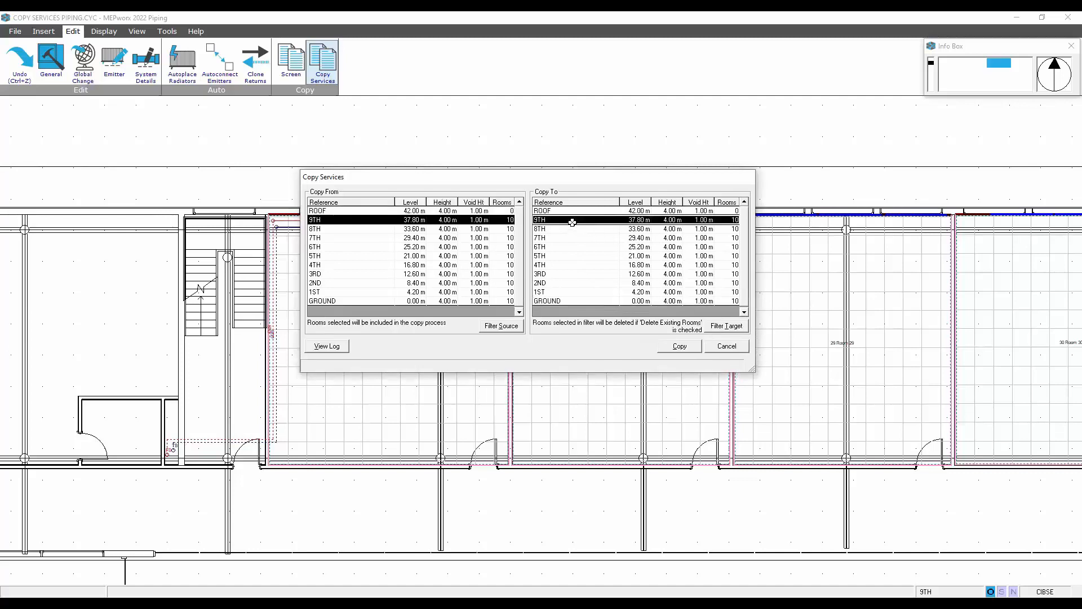
shift+click(562, 300)
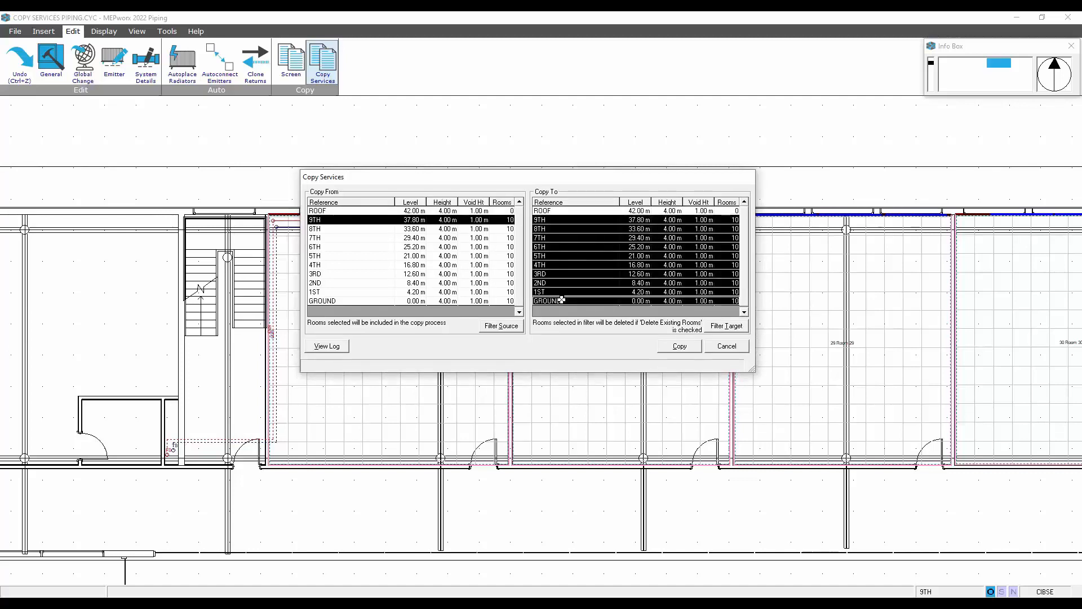
click(680, 346)
click(528, 347)
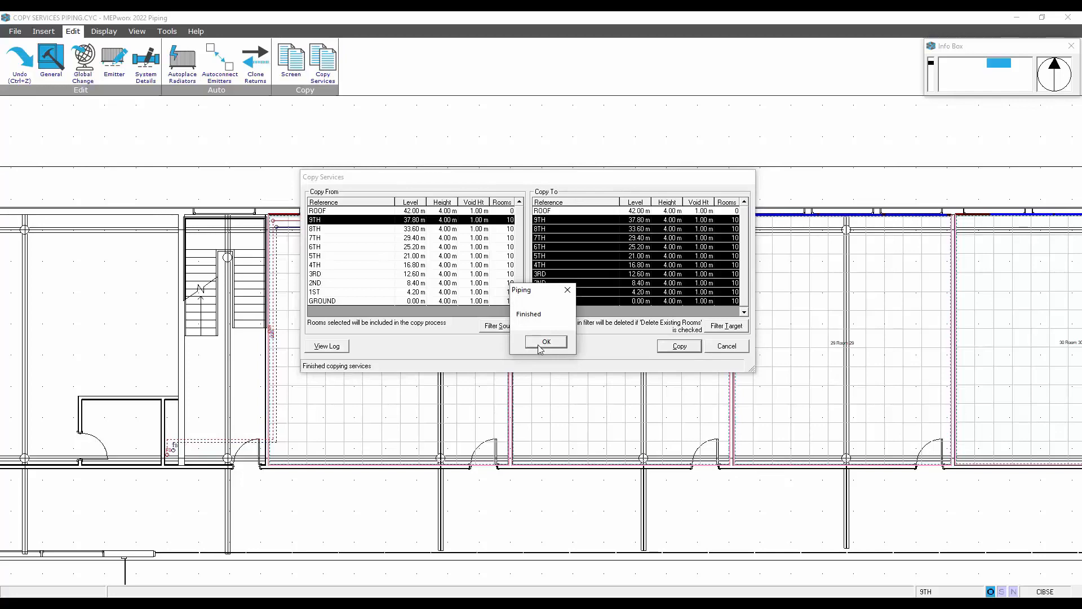
click(545, 342)
click(717, 351)
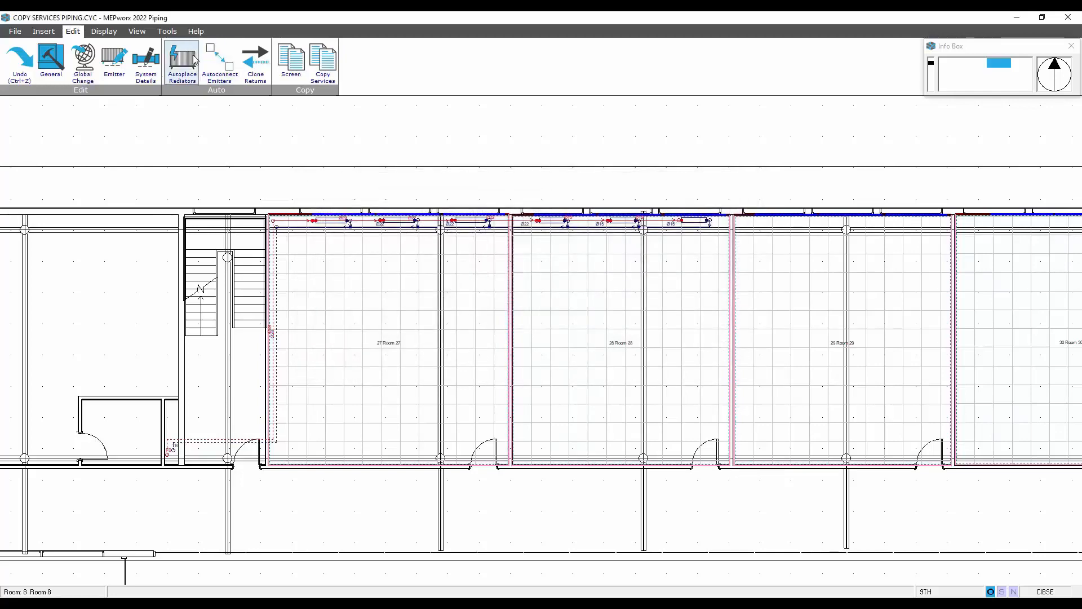
Go down level by level from the 9TH to the 6TH floor to check the copied radiators and pipes.
click(165, 31)
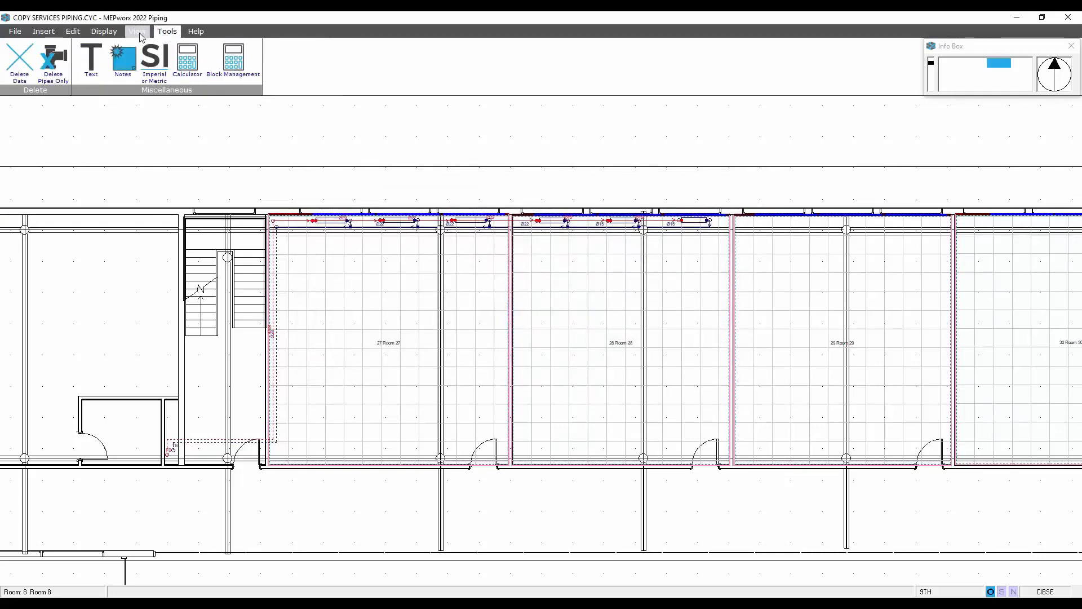
click(137, 31)
click(276, 62)
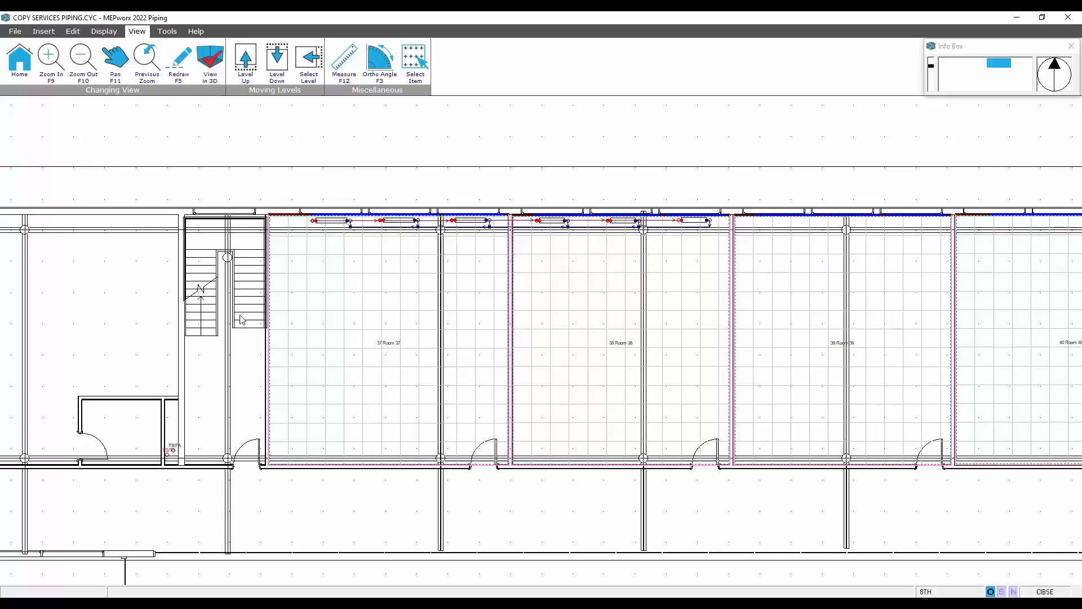
click(276, 61)
click(276, 62)
Show the GROUND level.
click(309, 60)
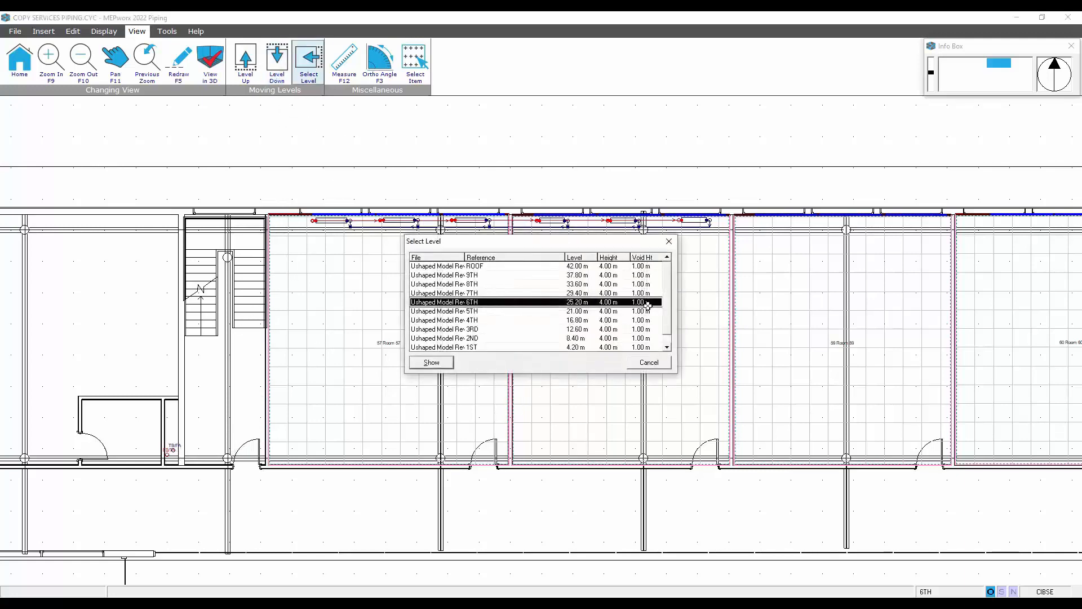
scroll(666, 338, down, 1)
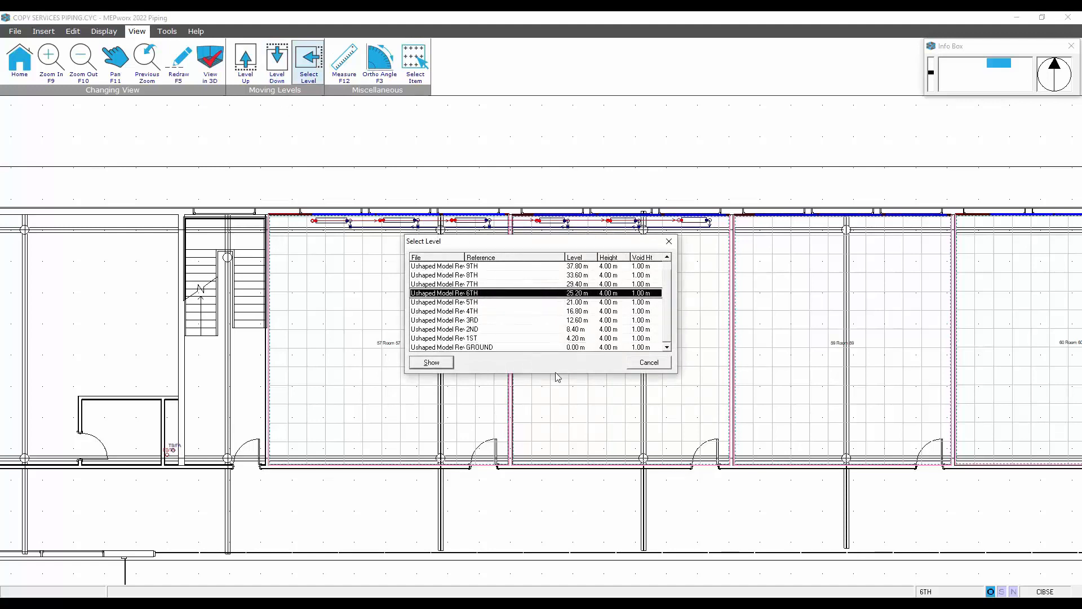
double_click(470, 348)
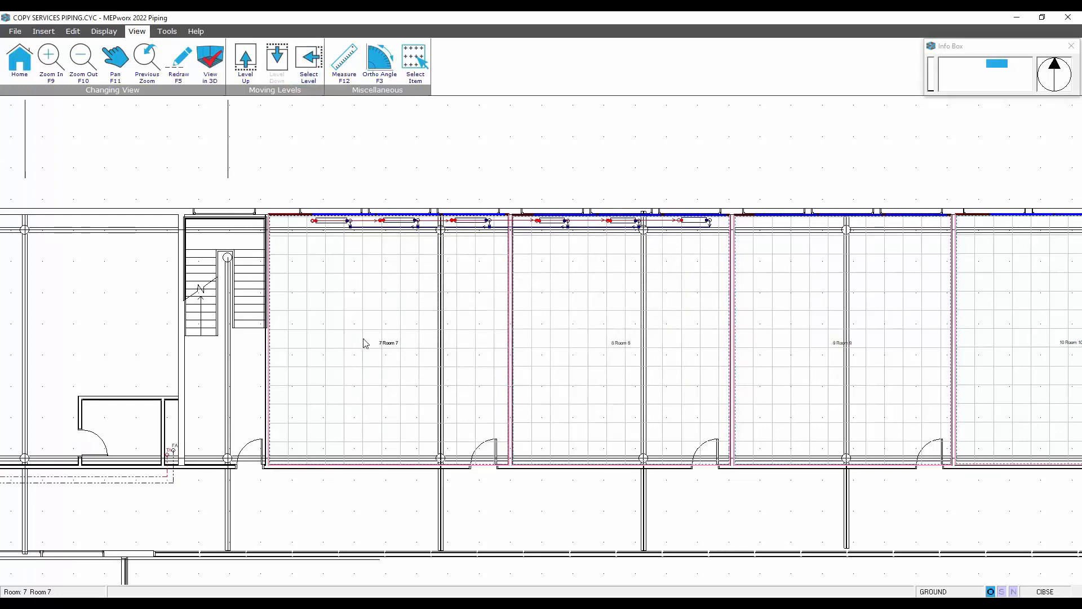
Start a flow pipe at the flow riser beside the stairwell on the GROUND level and drop it to Floor Space height, -0.1 m.
middle_drag(364, 343, 406, 355)
scroll(404, 350, up, 1)
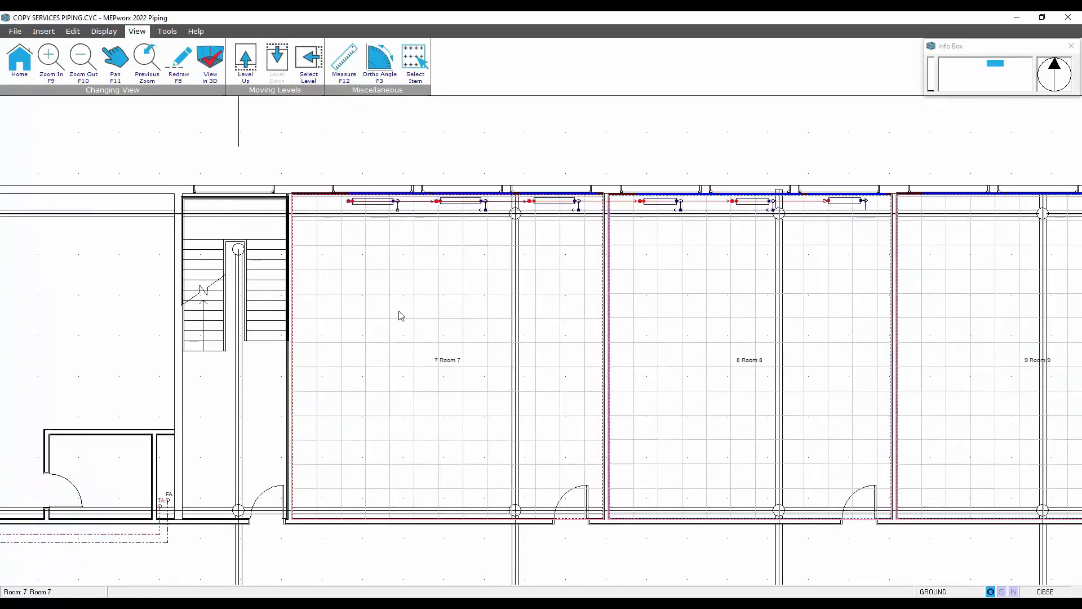
click(43, 31)
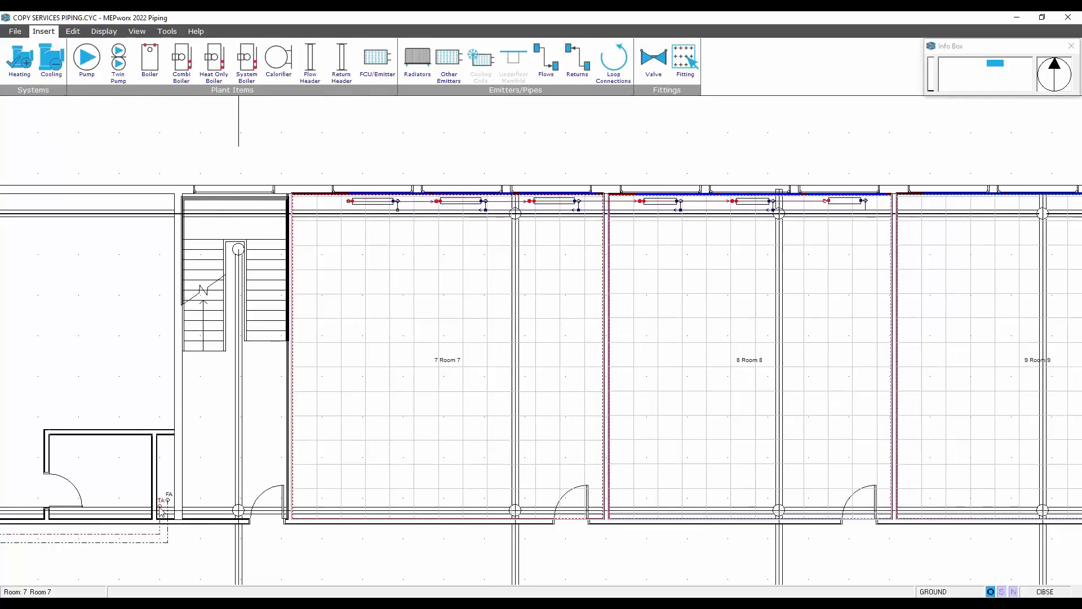
click(544, 61)
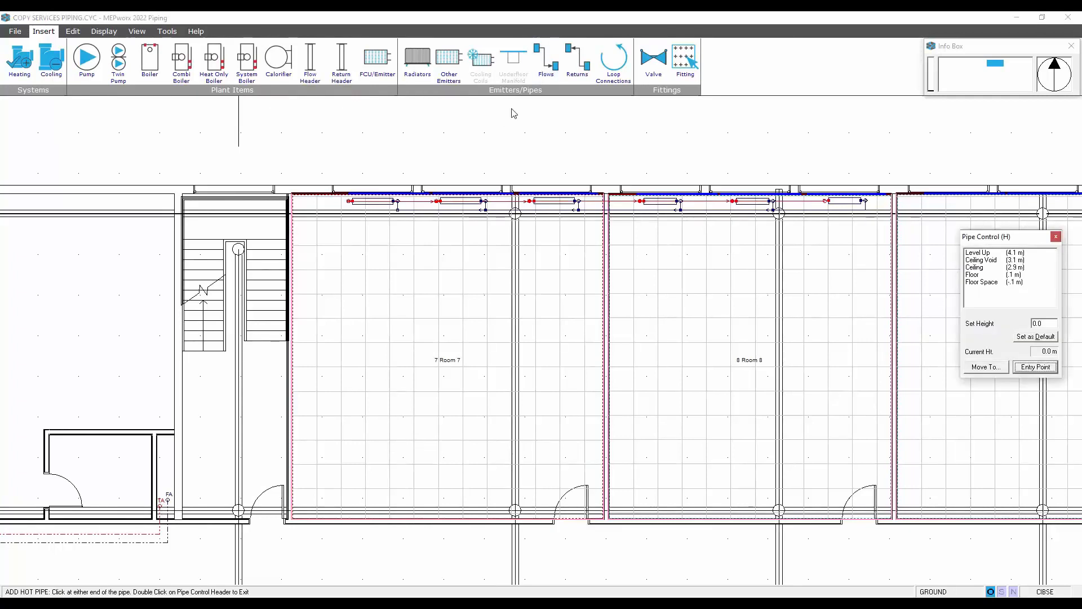
click(160, 503)
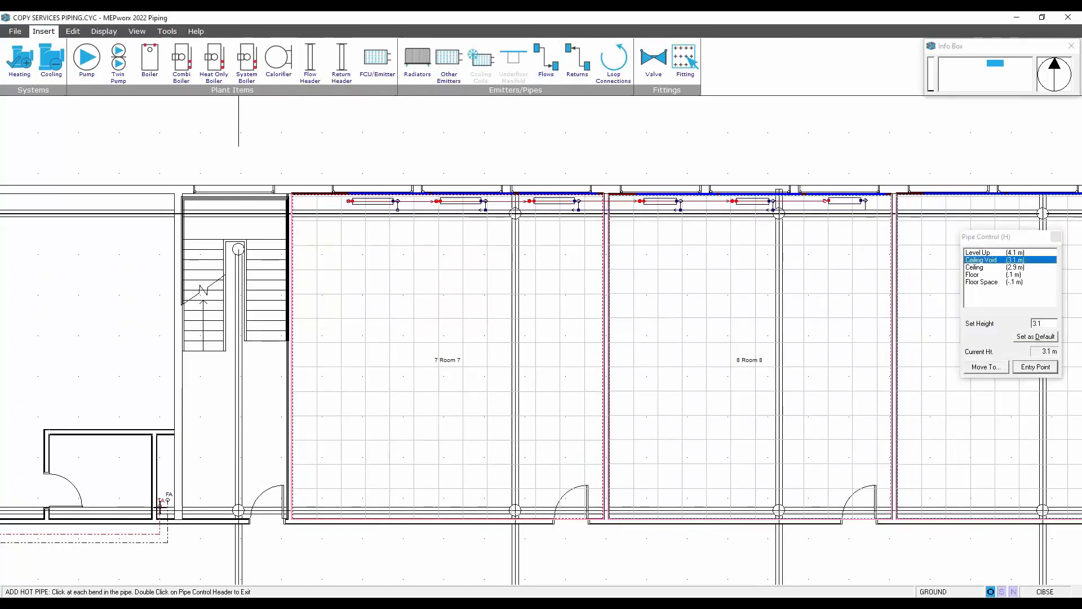
click(984, 275)
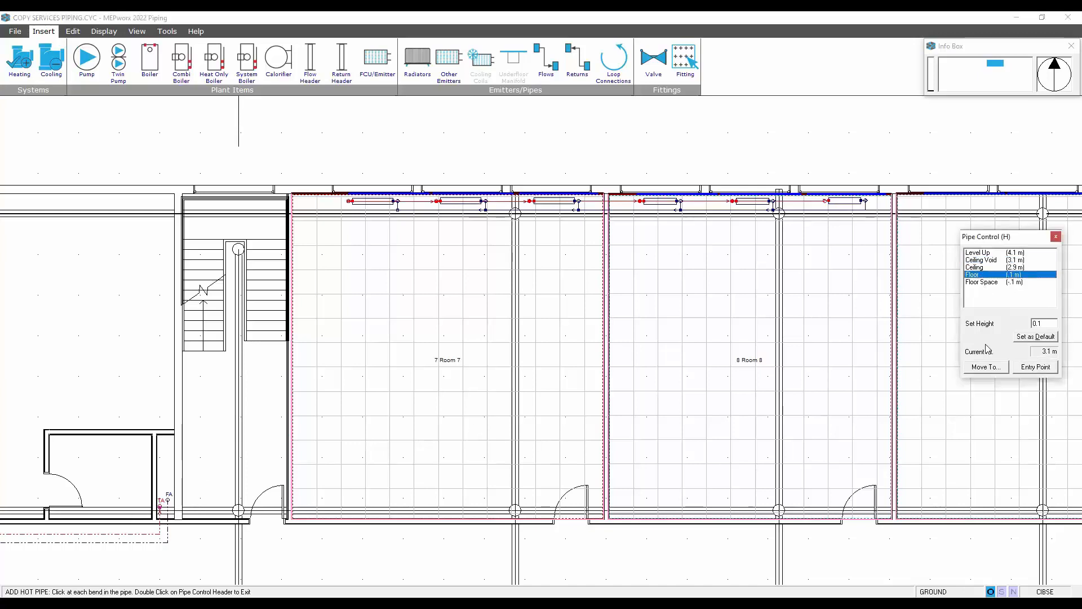
click(995, 282)
click(969, 374)
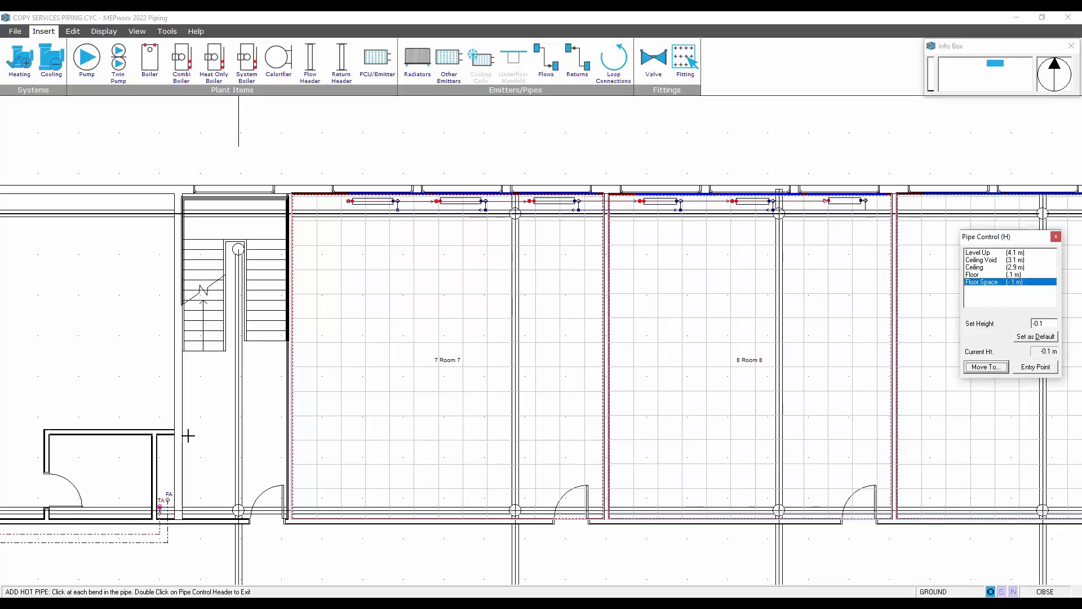
Route the flow pipe into Room 7's upper corner, raise it to Floor height, 0.1 m, and connect it to the first radiator's flow.
click(164, 439)
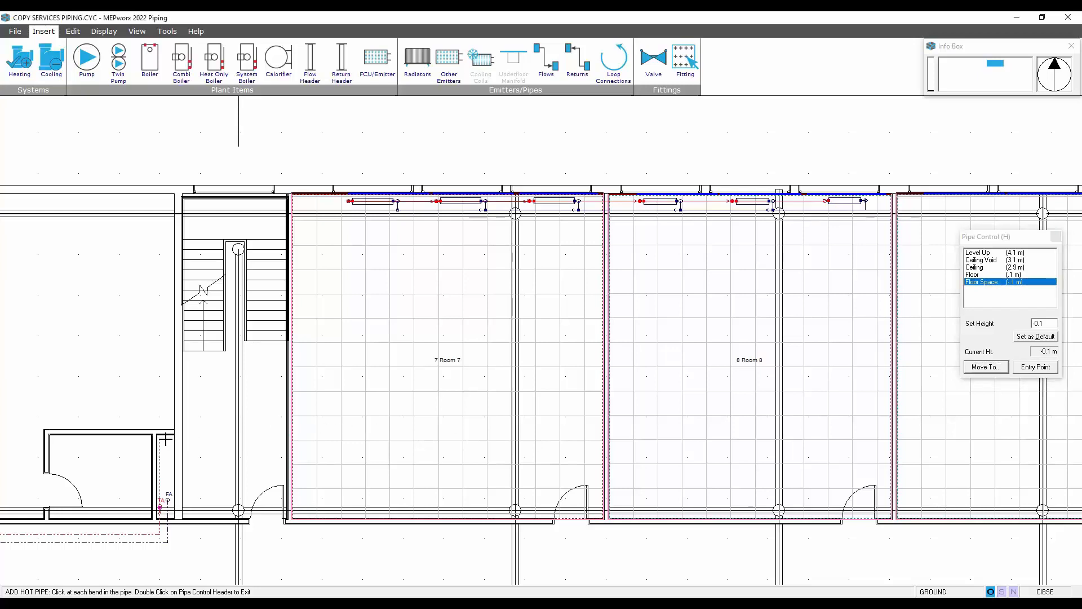
click(292, 426)
click(981, 274)
click(984, 367)
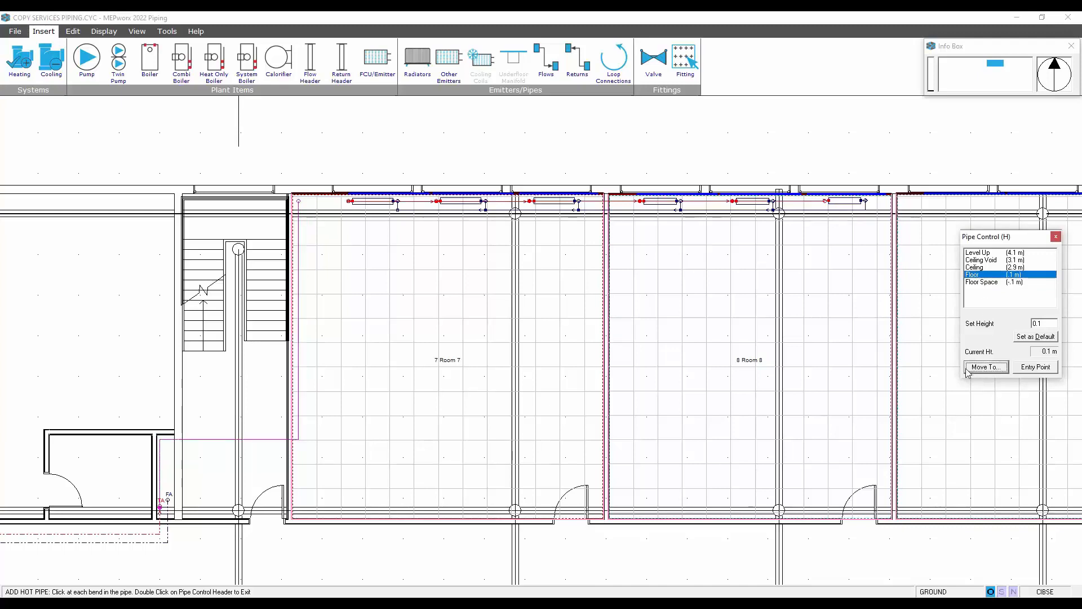
click(349, 202)
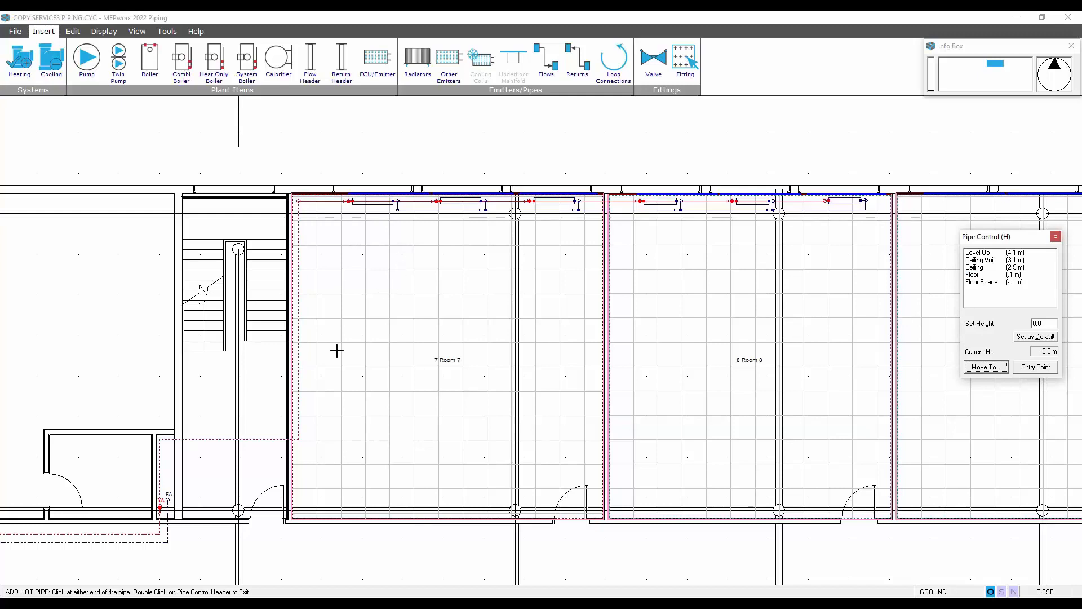
click(1056, 236)
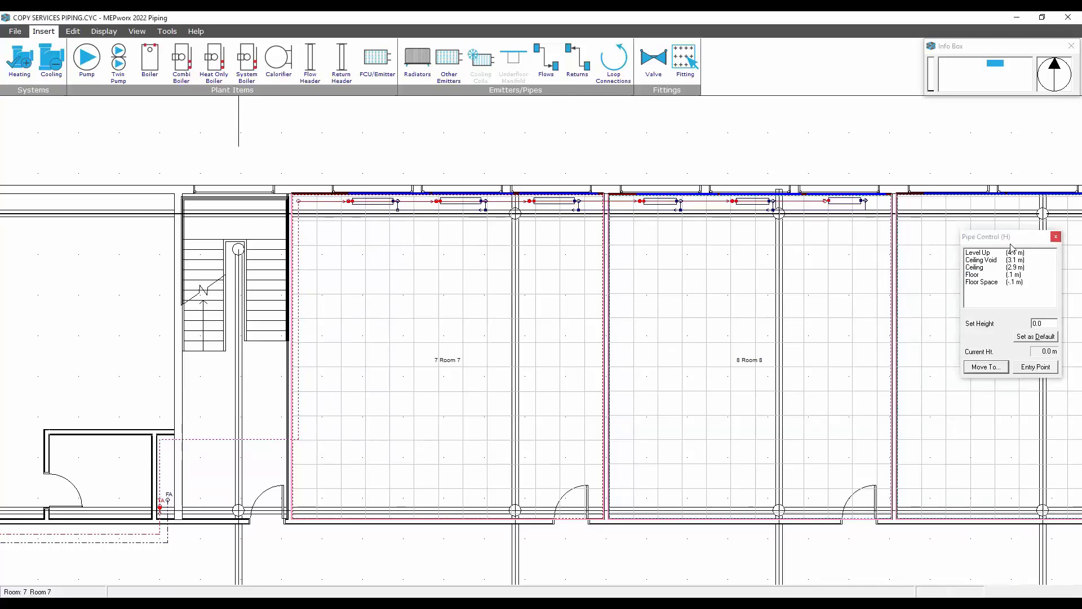
Draw a return pipe from the return riser at Floor Space height, -0.1 m, alongside the flow pipe to Room 7's upper corner.
click(576, 59)
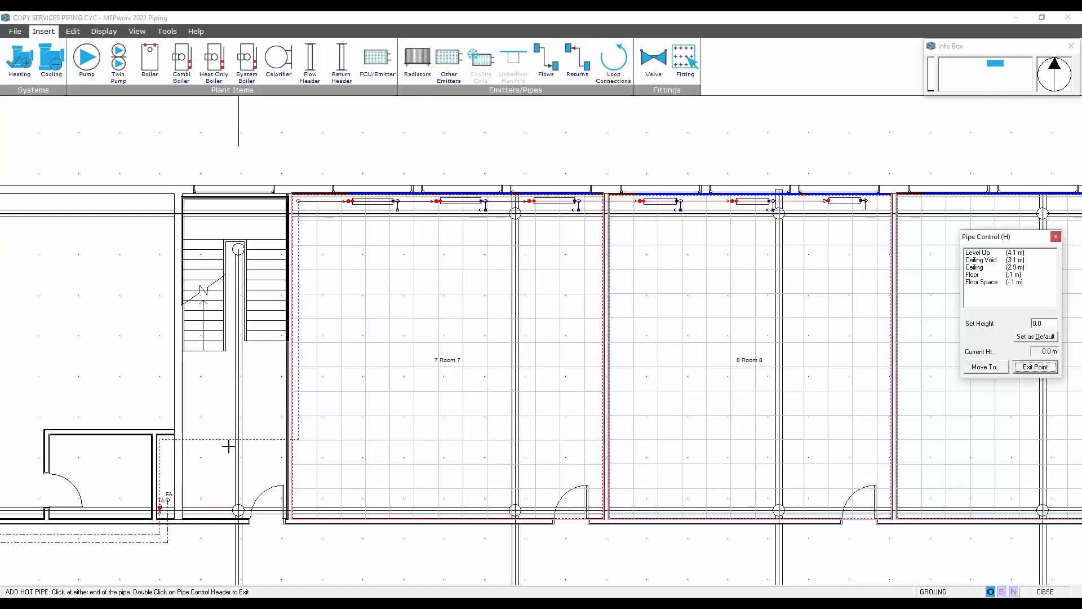
click(167, 500)
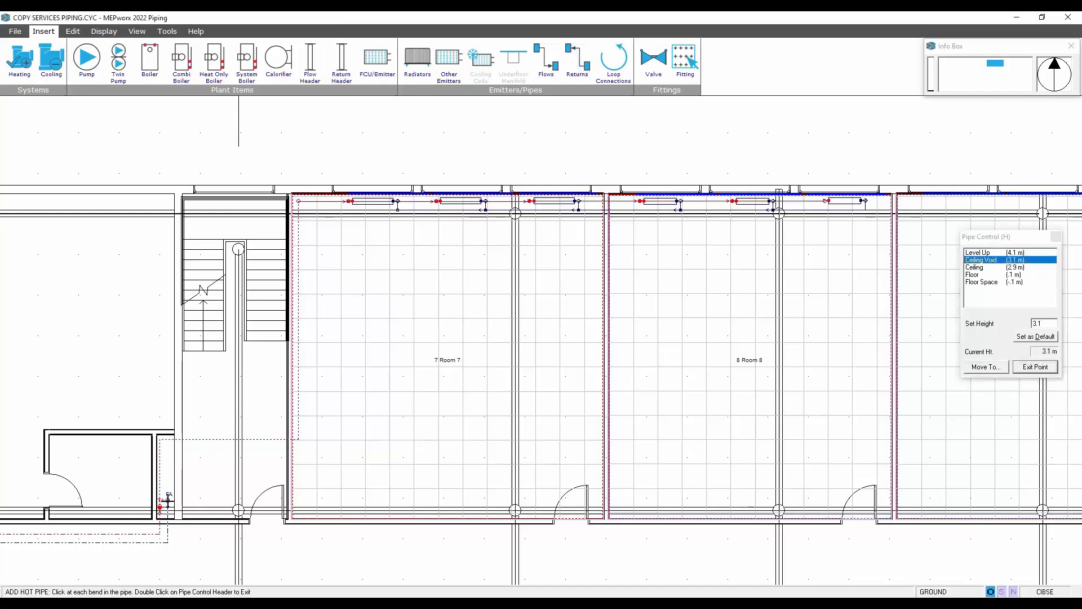
click(980, 283)
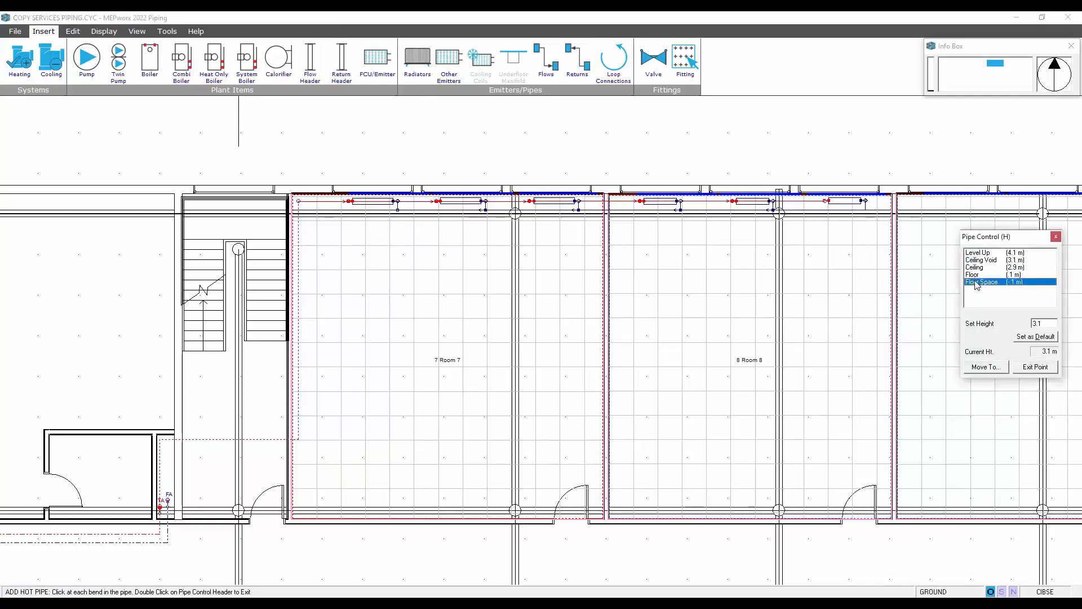
click(166, 448)
click(303, 442)
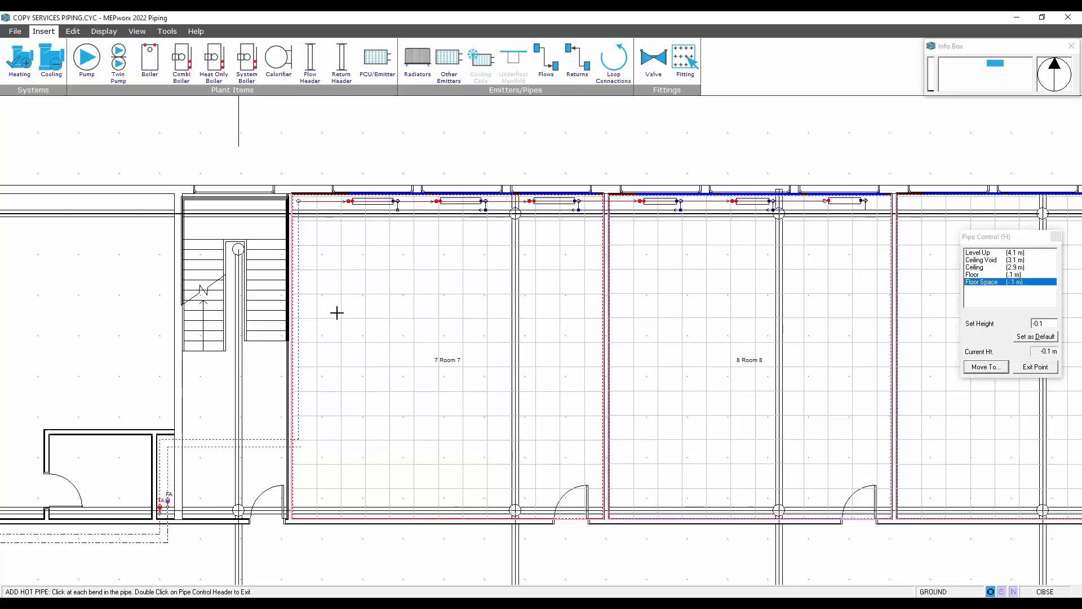
click(306, 209)
Raise the return pipe to Floor height, 0.1 m, and connect it to the first radiator's return in Room 7.
click(983, 275)
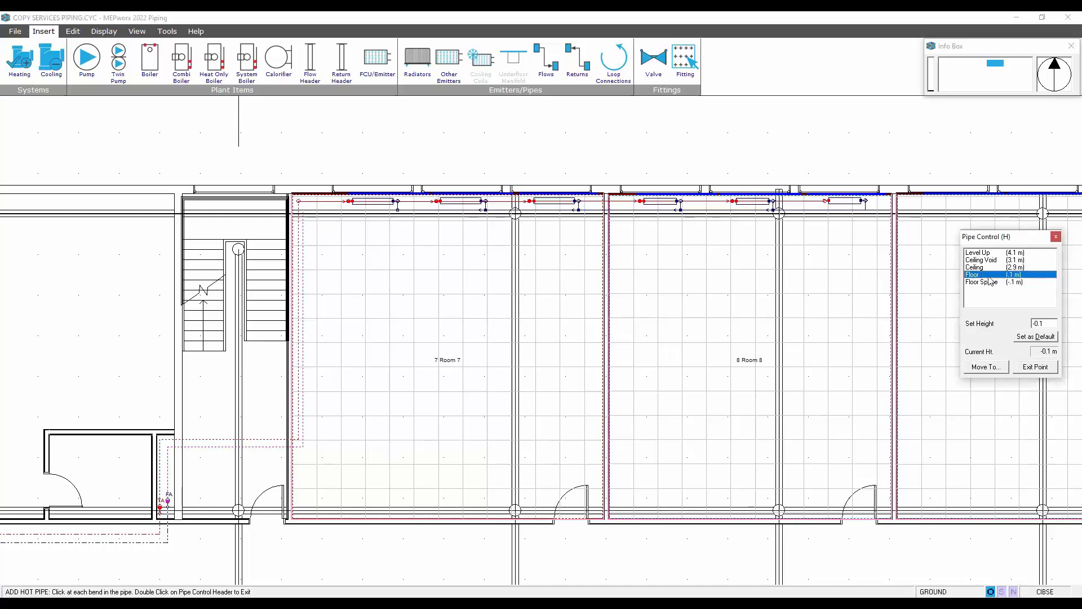
click(987, 367)
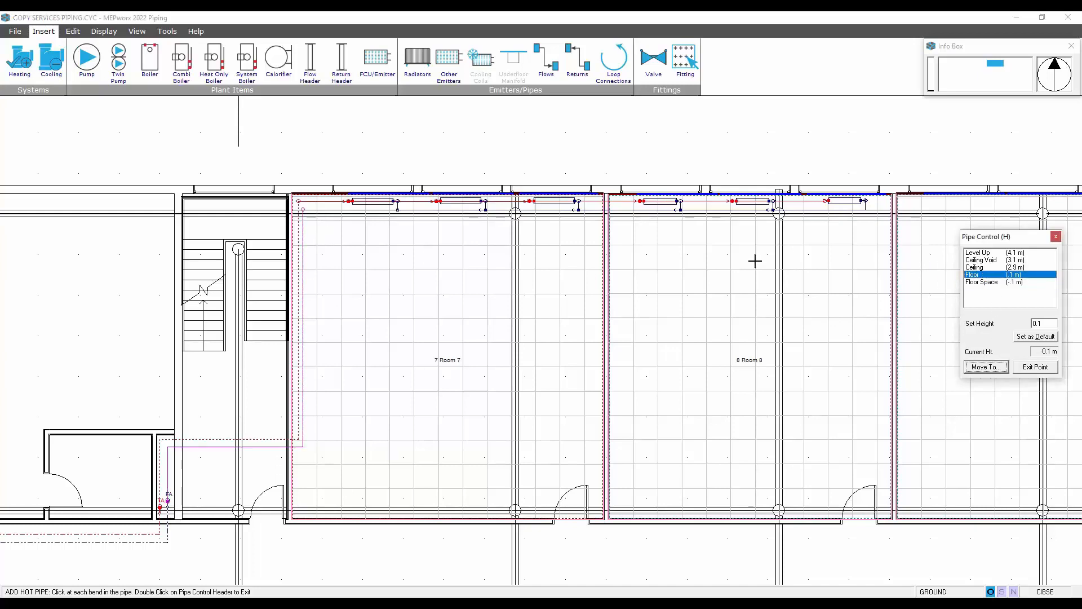
click(398, 209)
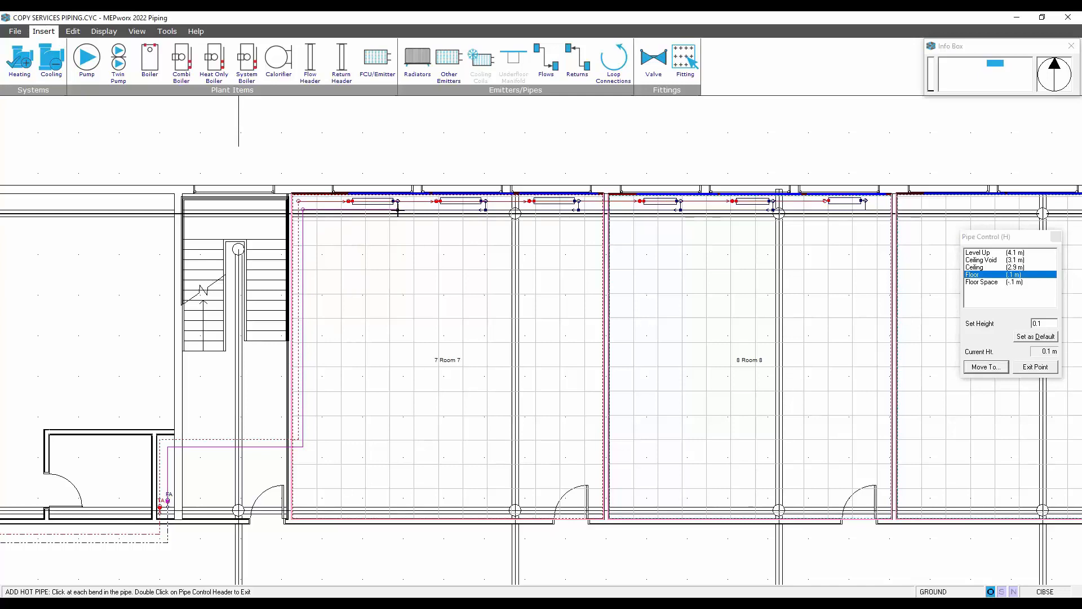
right_click(399, 255)
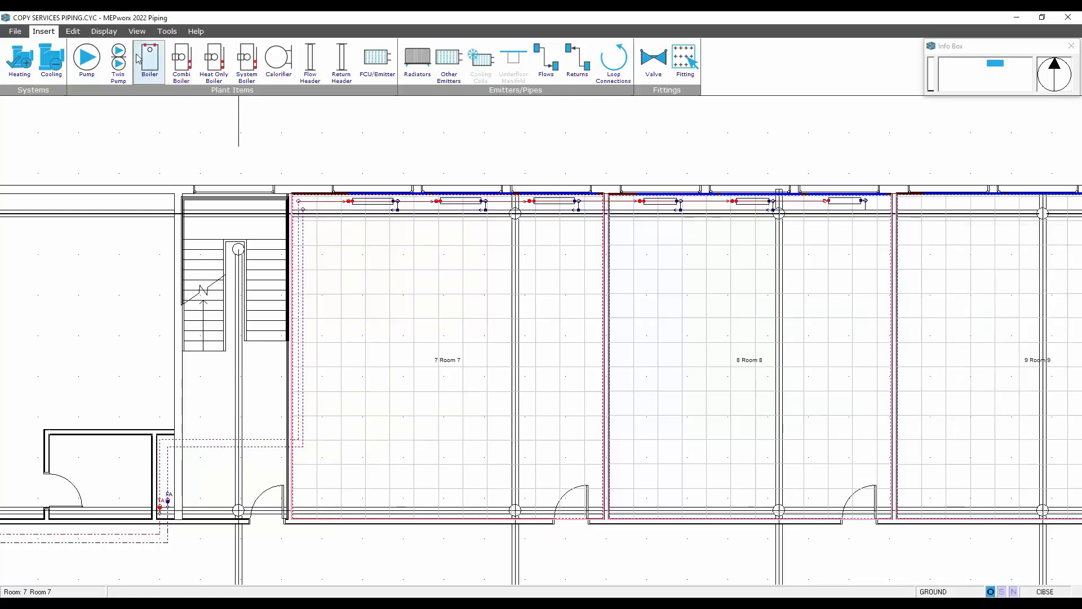
Calculate the piping system and inspect the pipe sizes around Room 7's radiators.
click(105, 31)
click(148, 59)
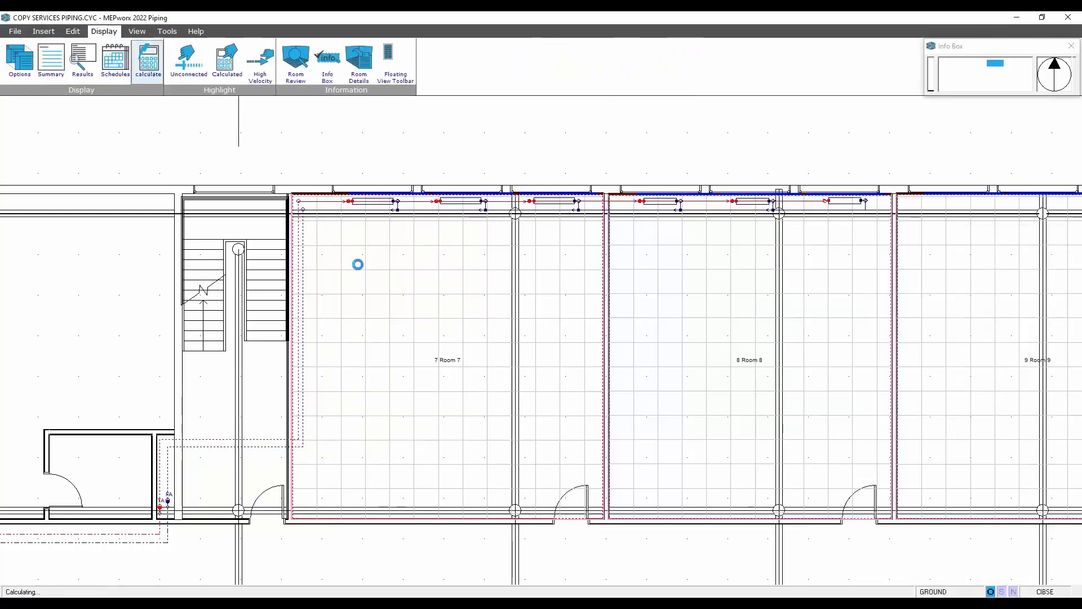
scroll(363, 242, up, 2)
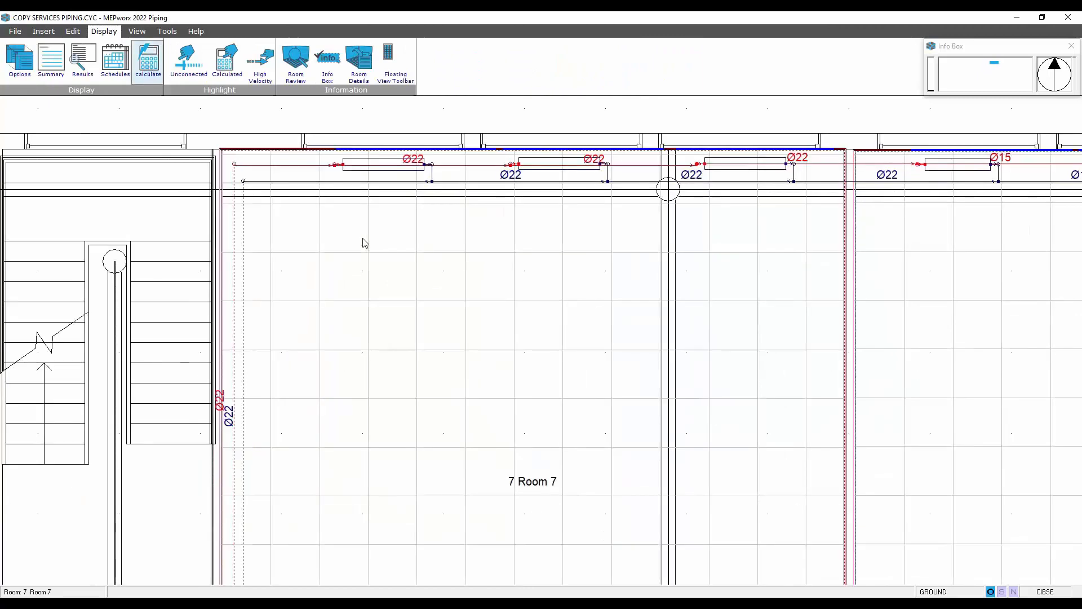
scroll(364, 243, down, 2)
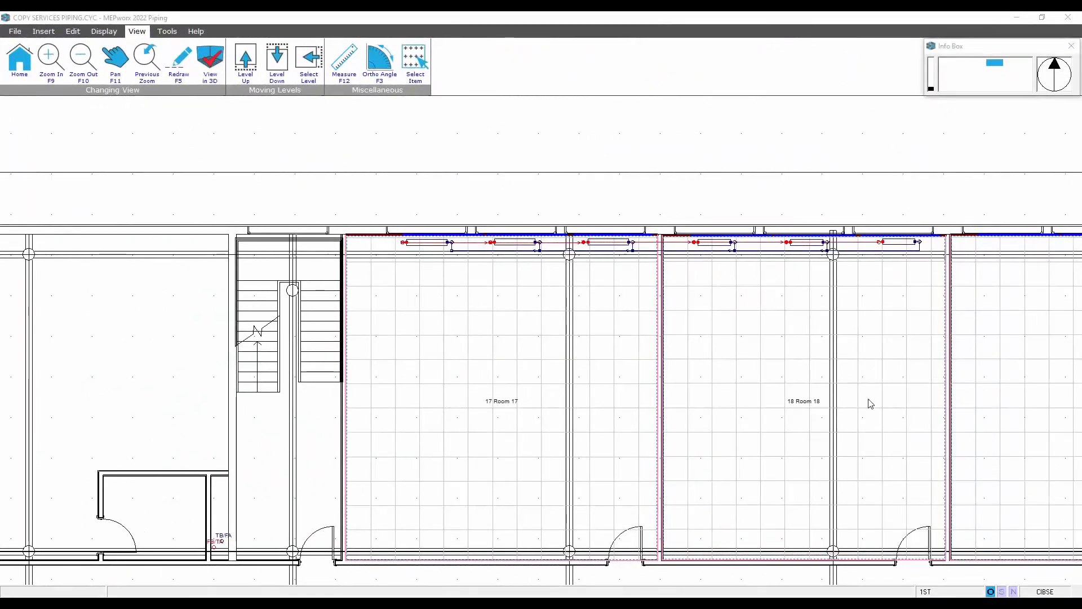
Copy the 1ST floor's services to the 2ND, 3RD and 4TH floors.
middle_drag(831, 393, 812, 399)
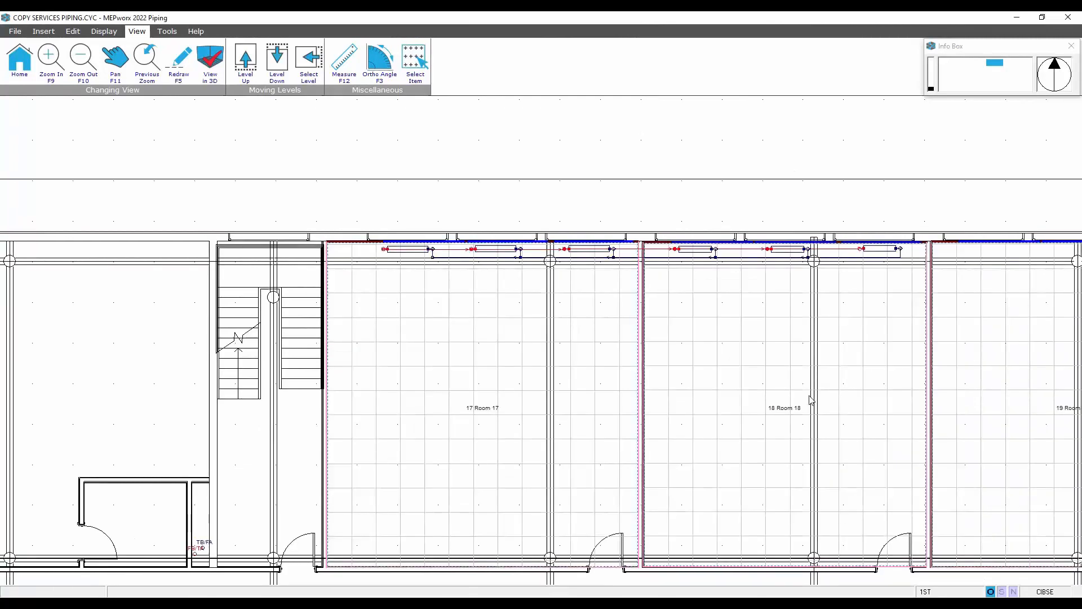
middle_drag(812, 400, 777, 451)
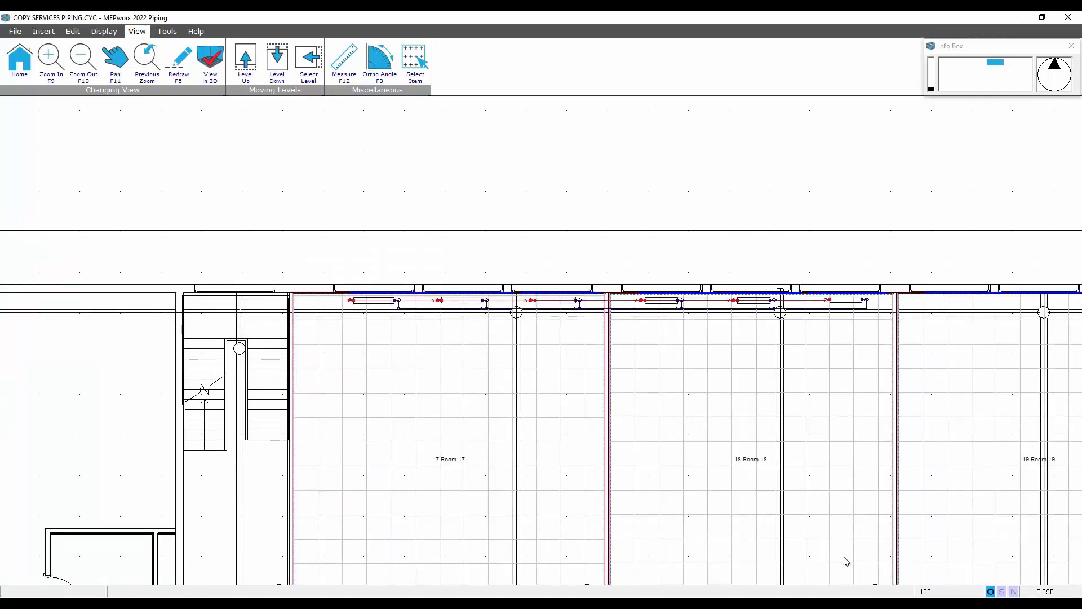
click(73, 31)
click(323, 61)
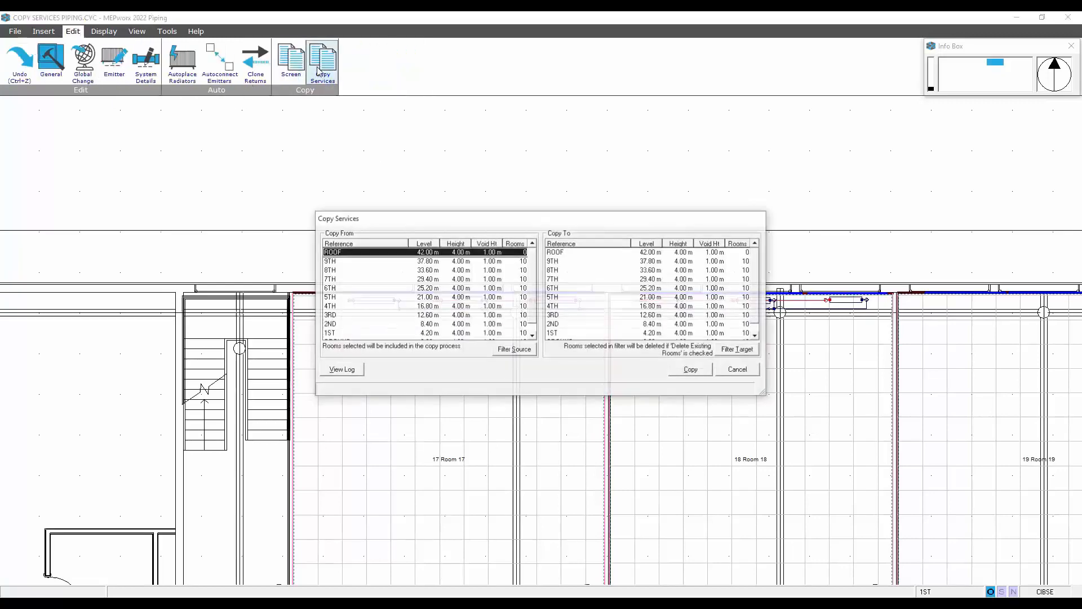
click(368, 334)
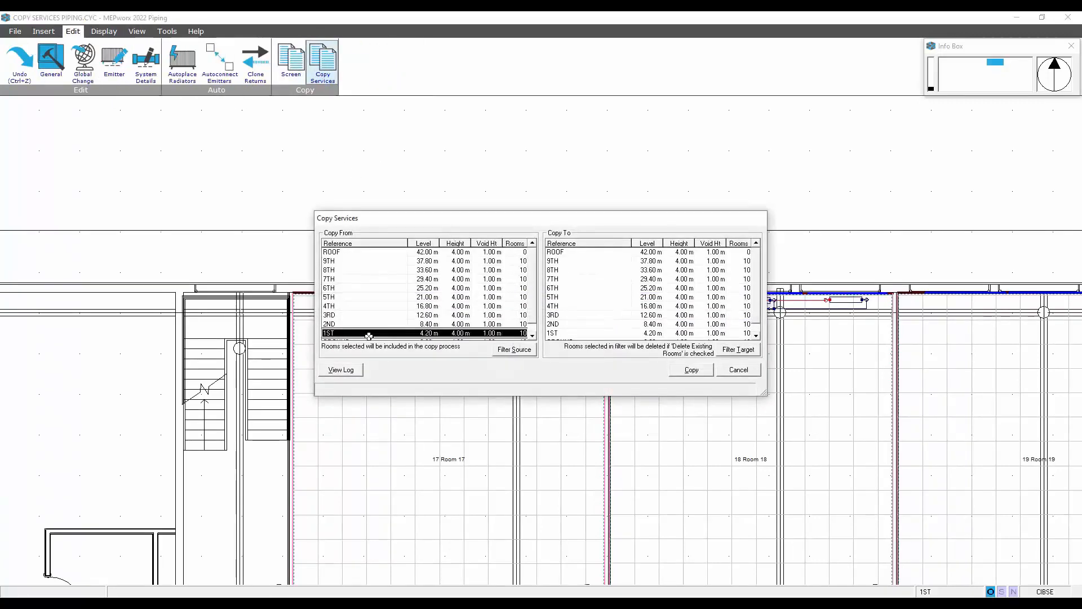
click(579, 324)
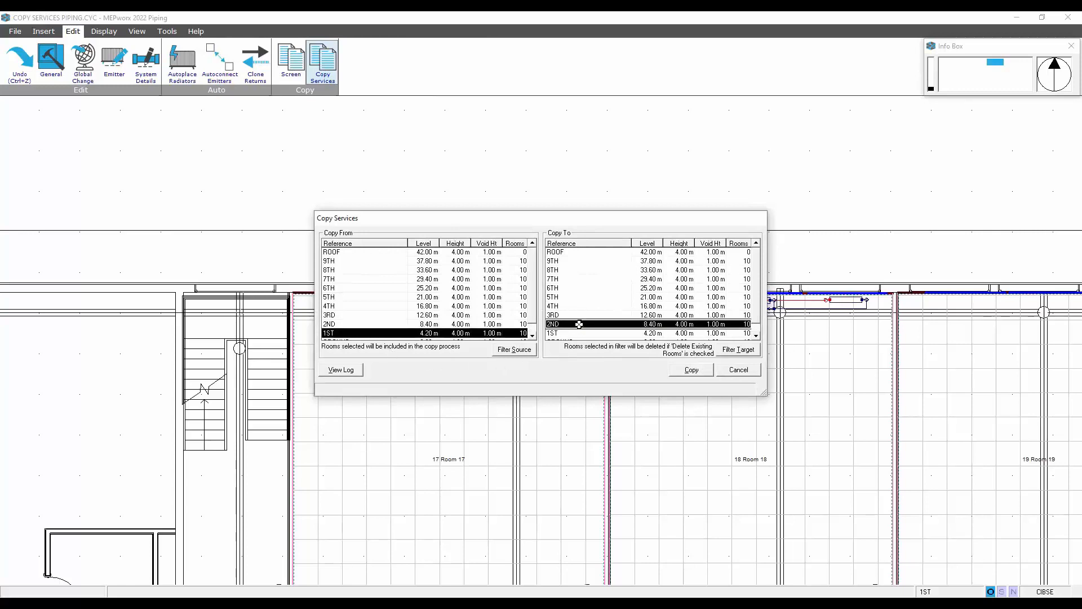
drag(579, 325, 580, 307)
click(692, 371)
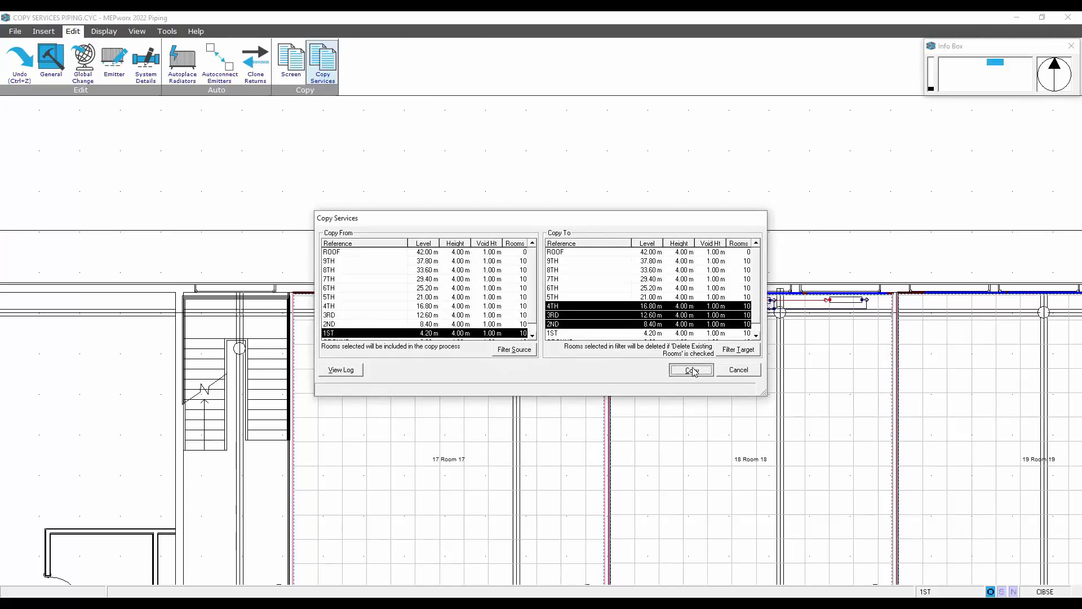
click(532, 347)
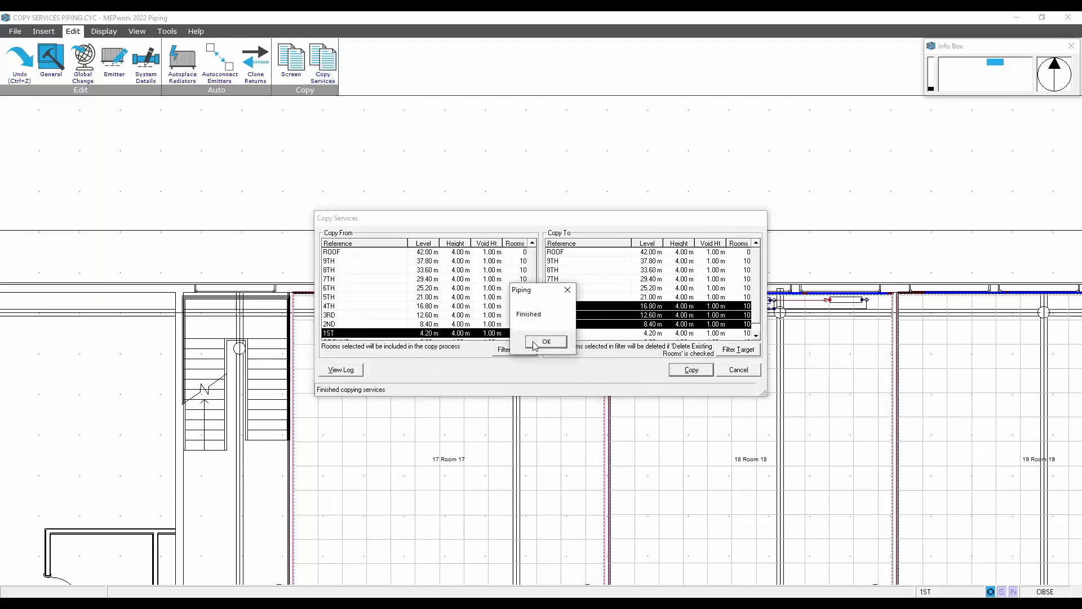
click(546, 341)
click(736, 372)
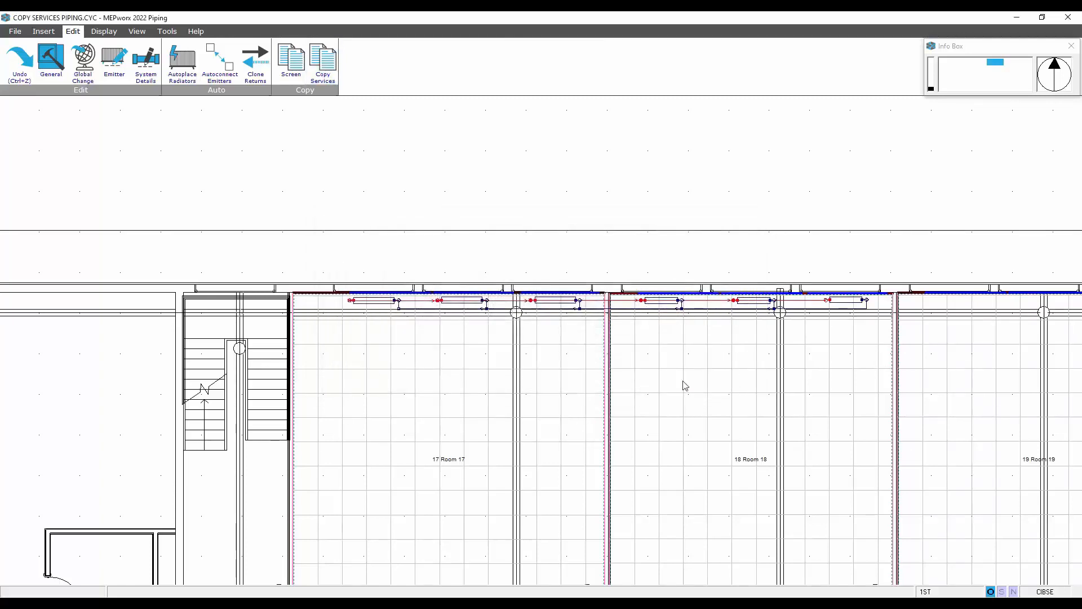
Add a short flow pipe at 4.3 m from Room 17's first radiator, ending in an entry point with system H2, Heating System 2.
scroll(395, 350, up, 1)
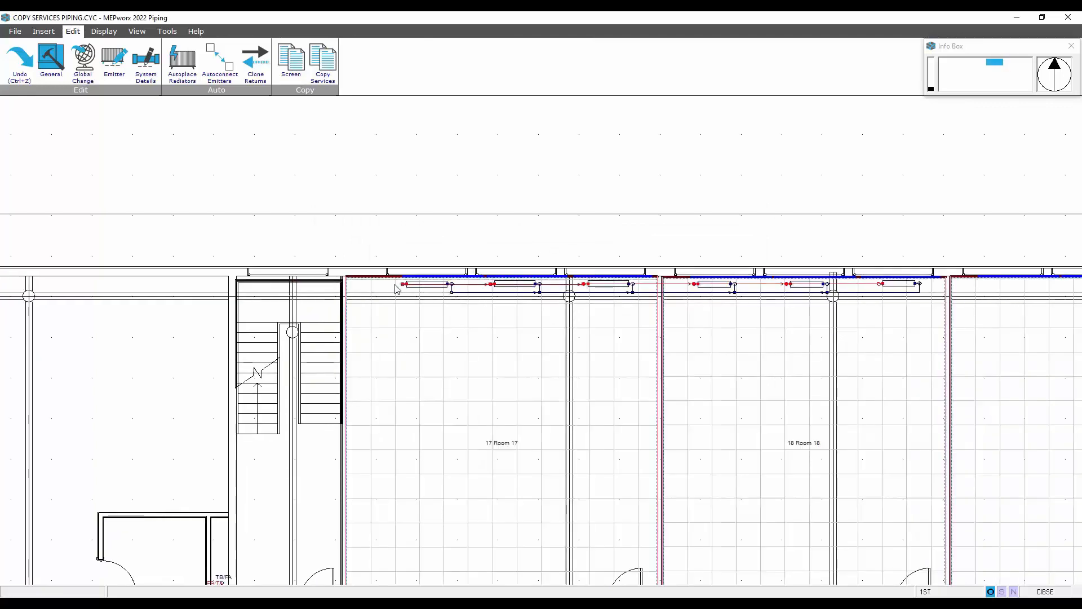
click(44, 31)
click(546, 59)
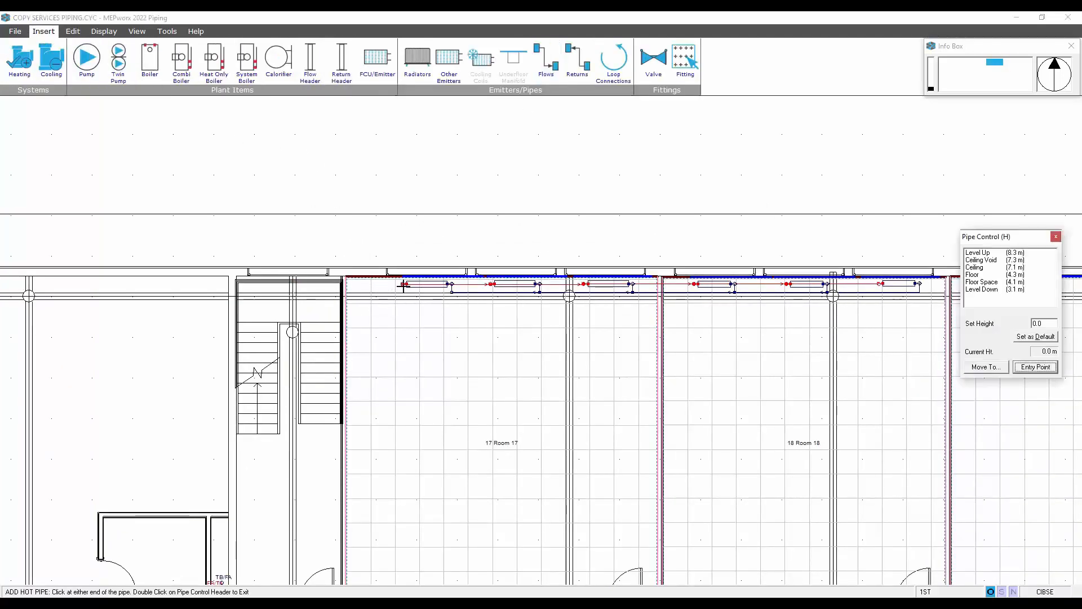
click(403, 284)
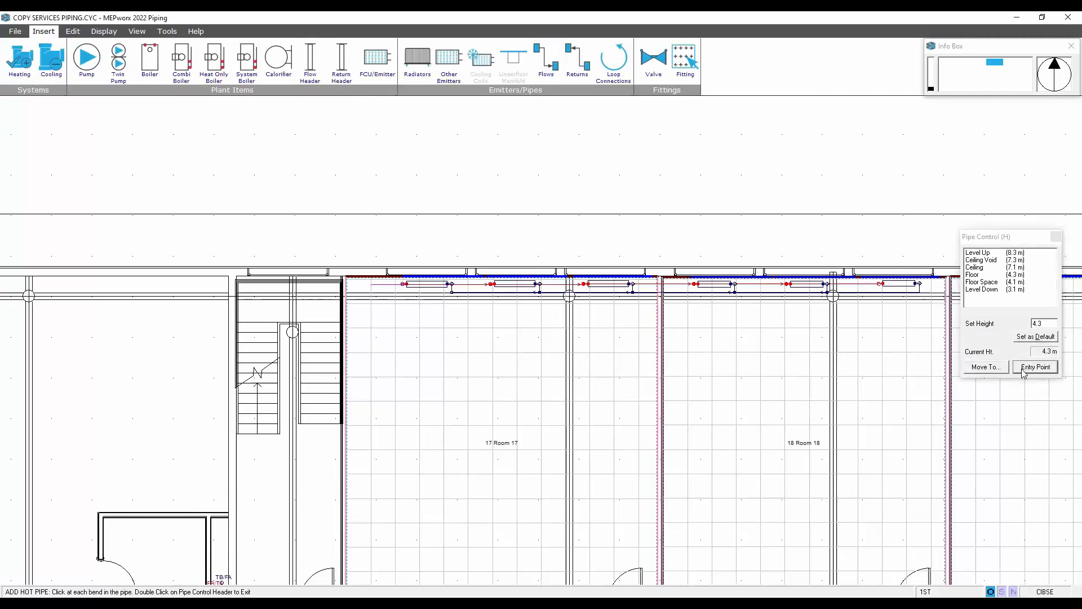
click(1024, 367)
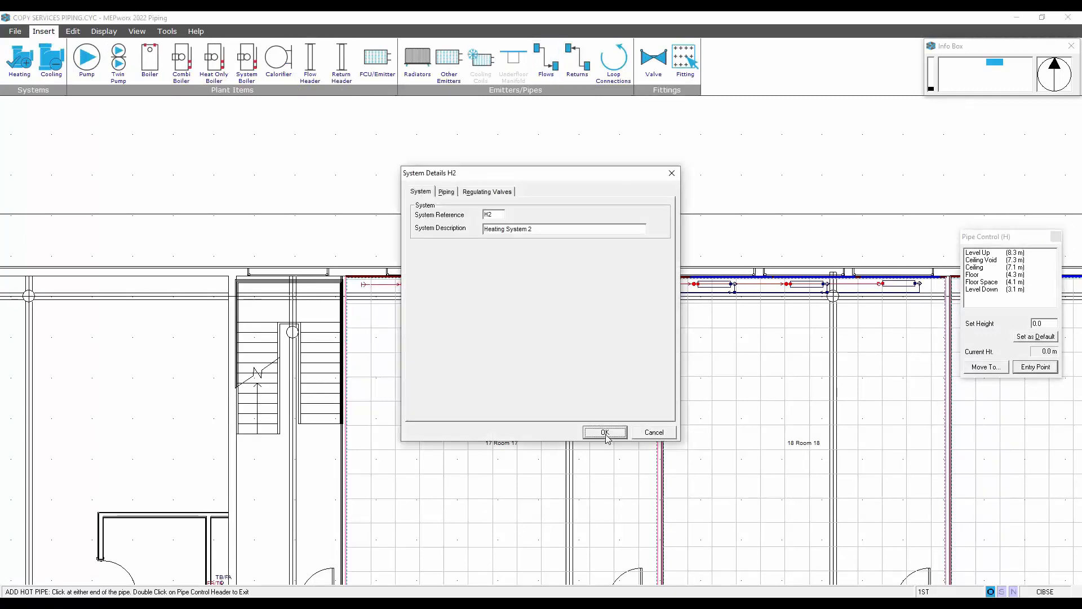
click(605, 432)
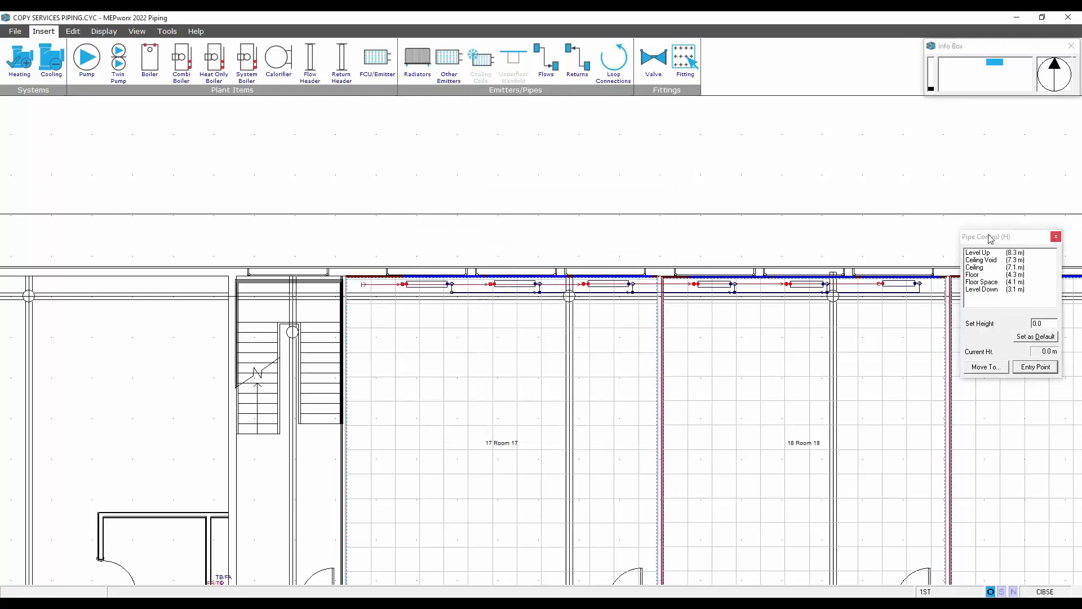
Add a short return pipe at 4.3 m from the return of Room 17's first radiator, ending in an exit point.
click(577, 60)
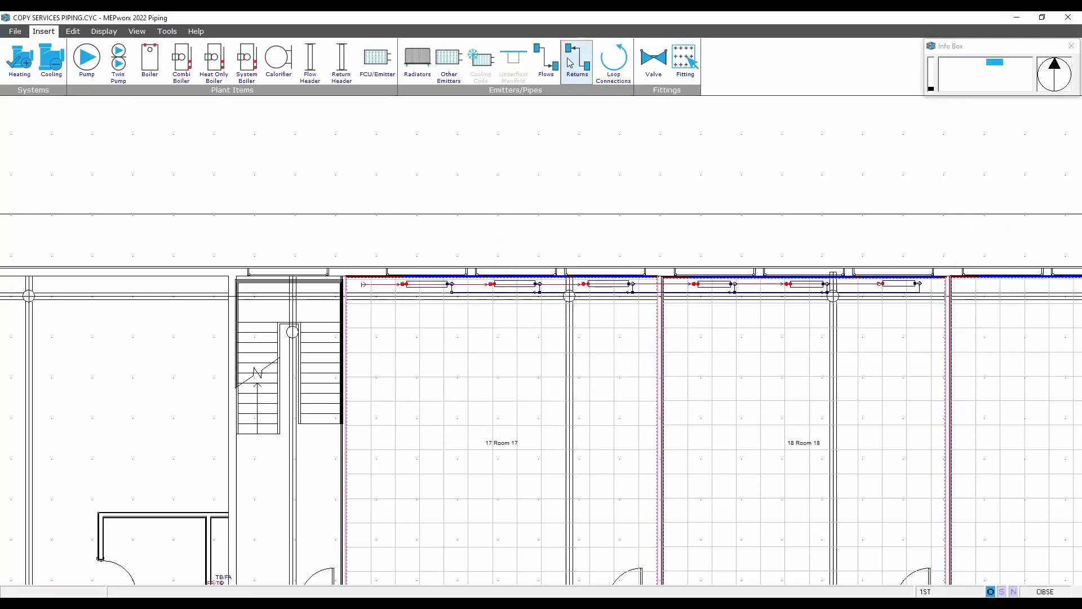
click(453, 293)
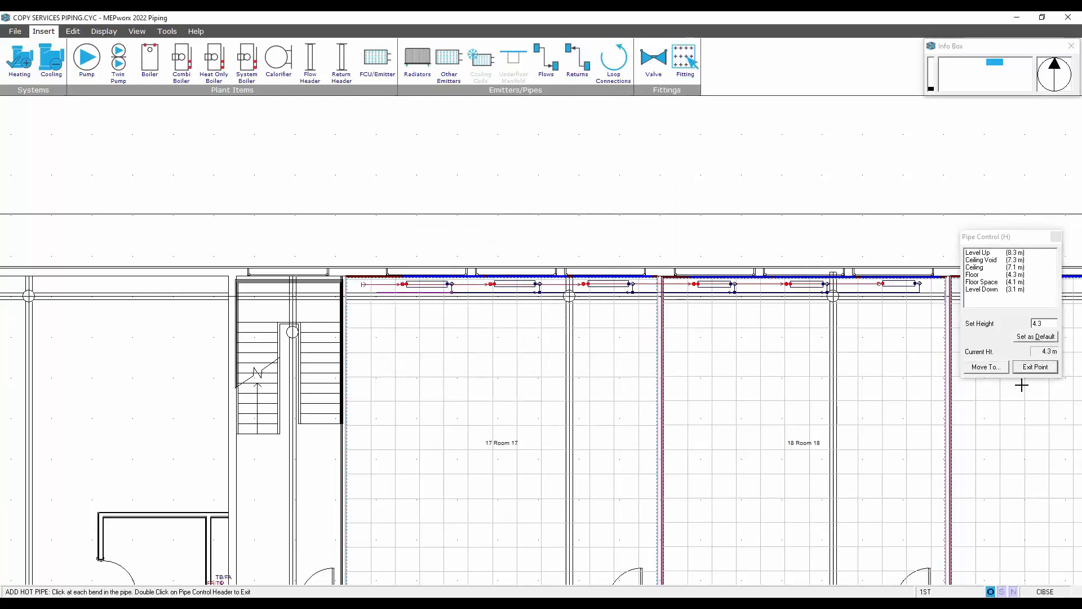
click(1031, 369)
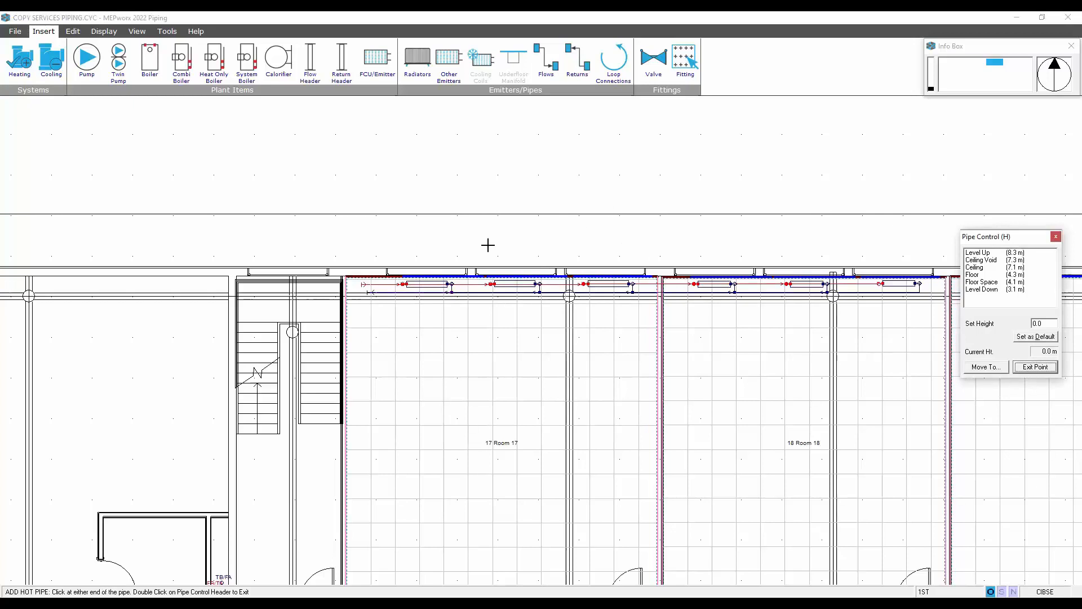
key(Escape)
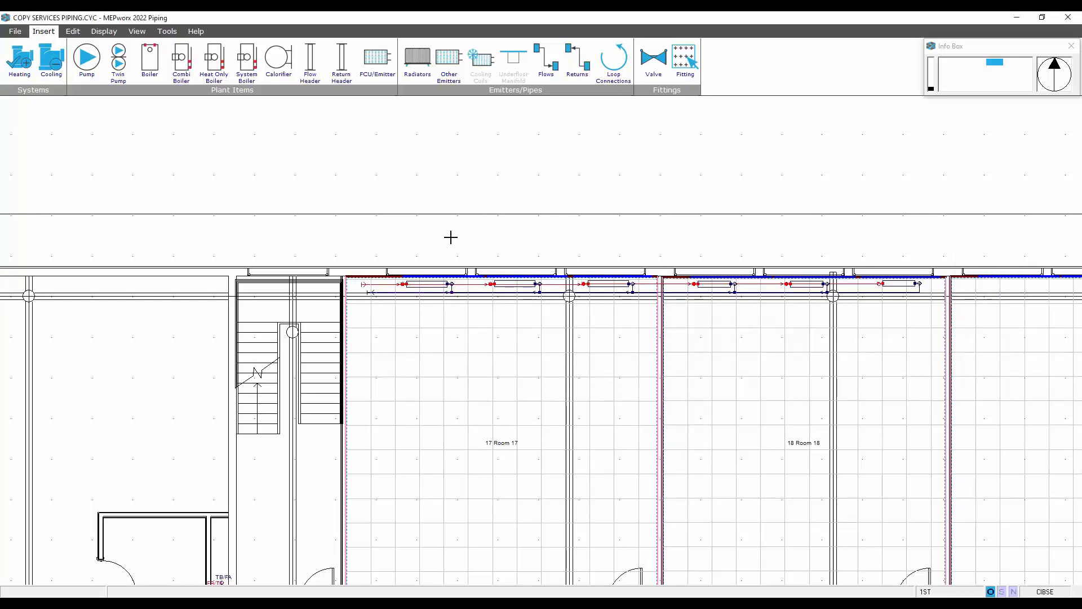
Calculate the 1ST floor's piping system and inspect the pipe sizes along the radiators in Rooms 17 and 18.
click(103, 31)
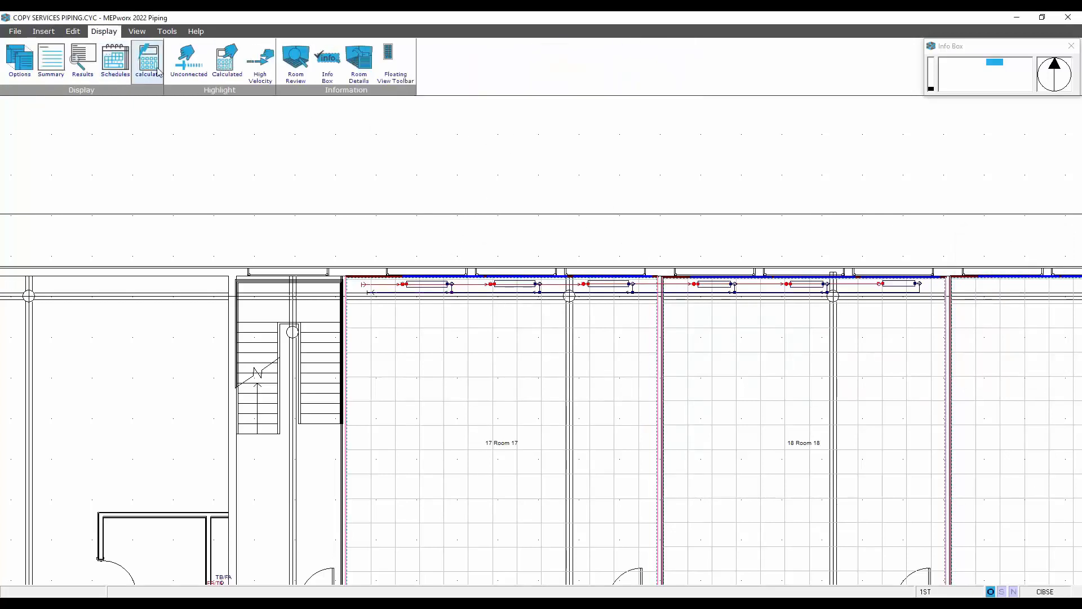
click(148, 59)
click(432, 282)
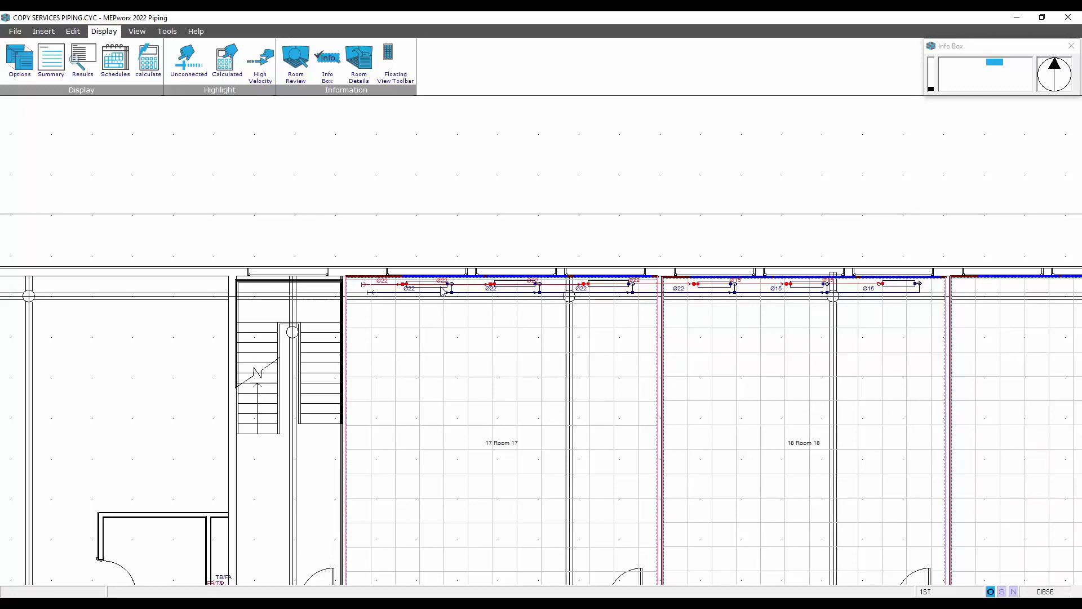
middle_drag(423, 320, 439, 293)
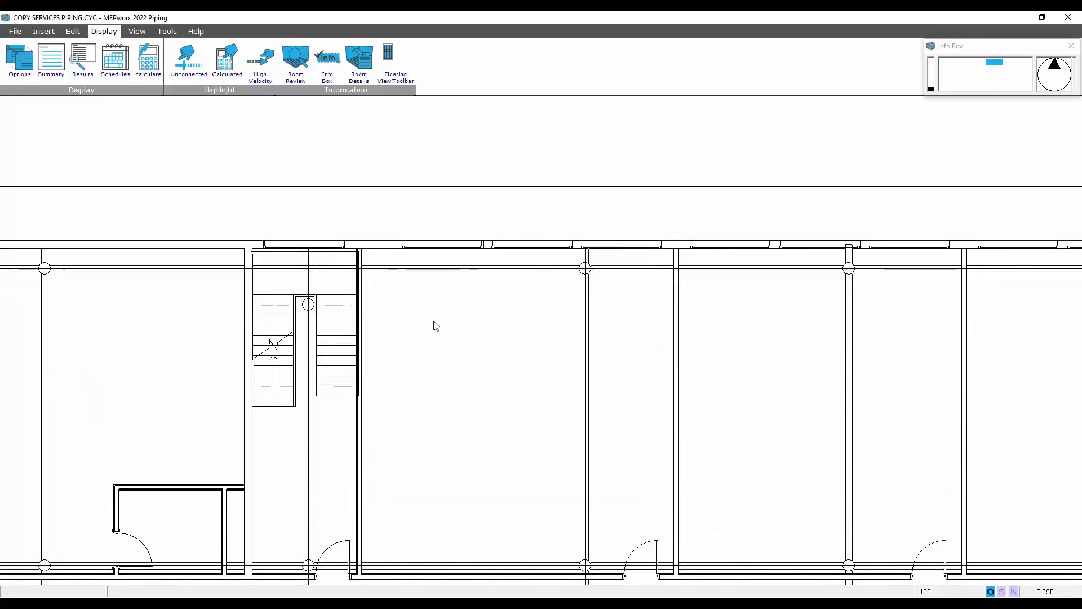